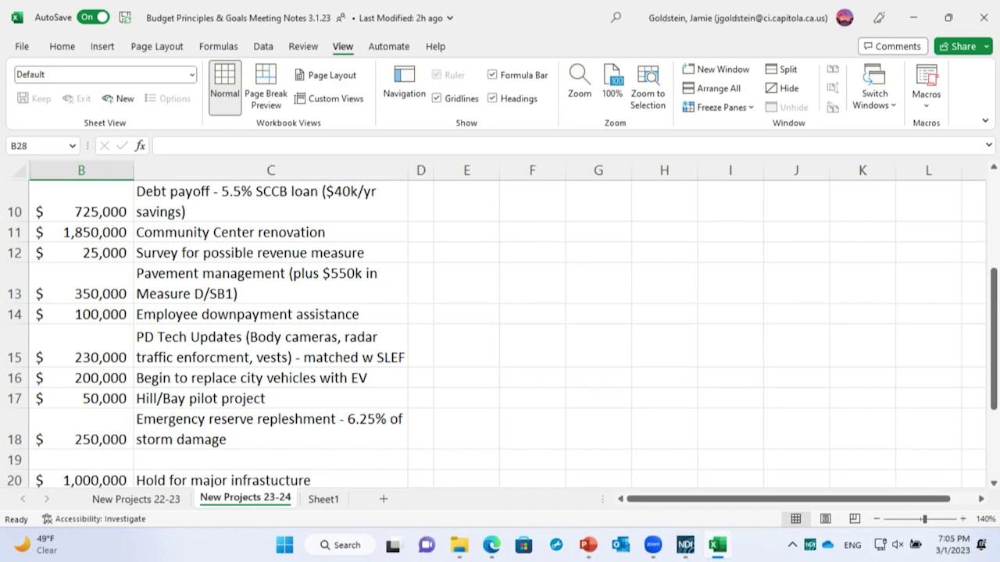
# - Add the heading "New ideas" in cell B22, below the major infrastructure hold item
pyautogui.moveTo(994, 288)
pyautogui.mouseDown()
pyautogui.moveTo(994, 277)
pyautogui.moveTo(994, 293)
pyautogui.mouseUp()
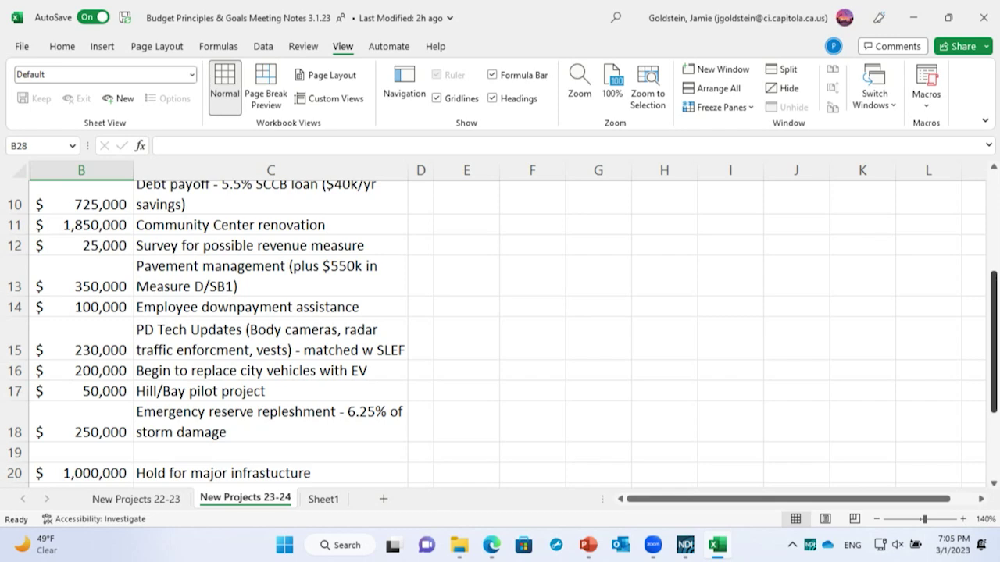
pyautogui.moveTo(994, 292); pyautogui.dragTo(993, 273)
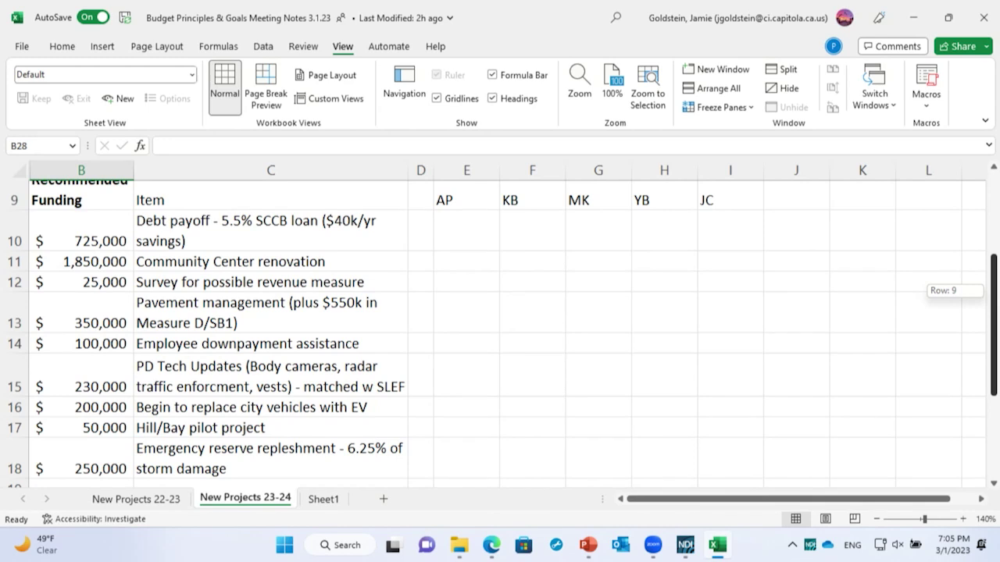
pyautogui.moveTo(994, 273); pyautogui.dragTo(994, 273)
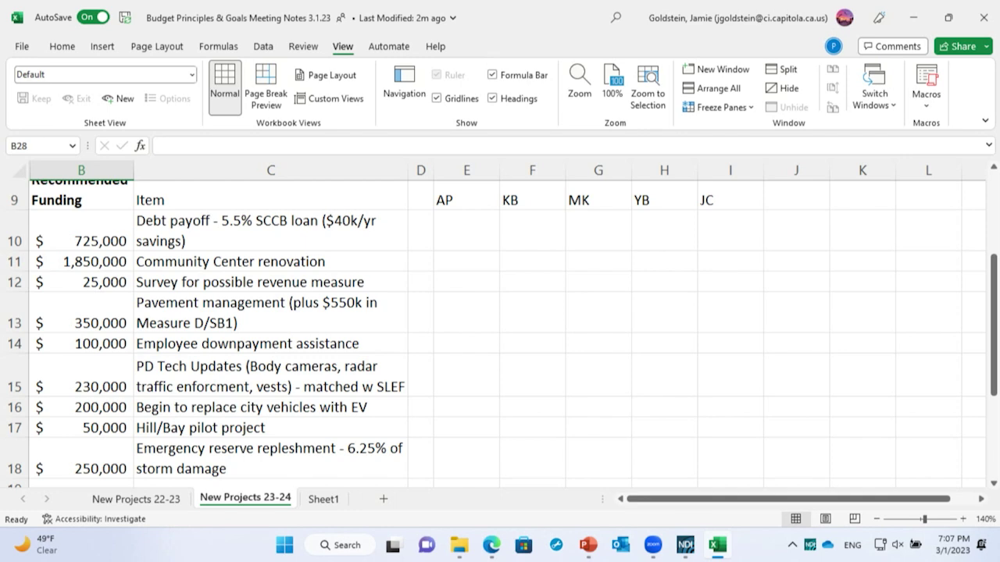
pyautogui.scroll(-3, 500, 328)
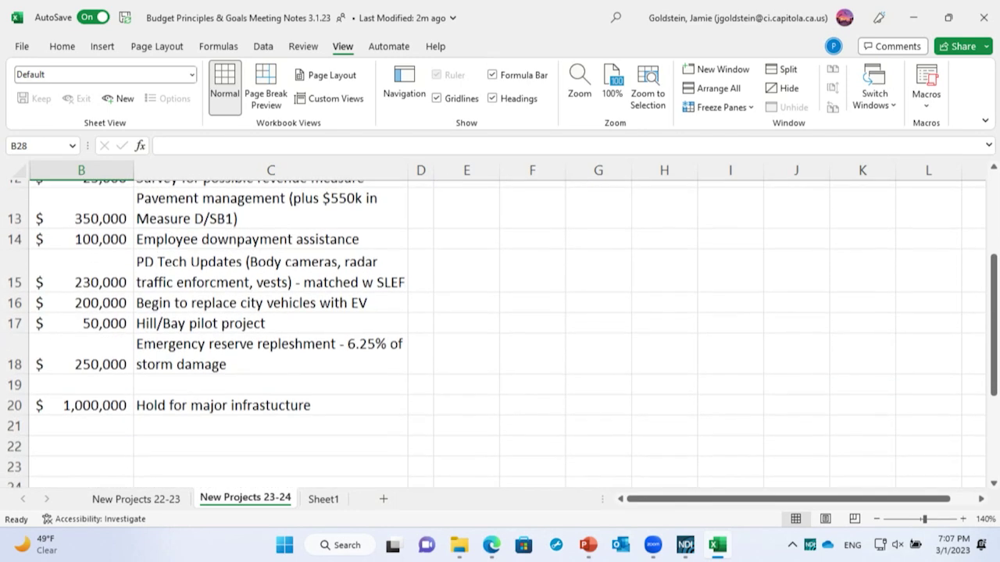
pyautogui.scroll(-3, 500, 328)
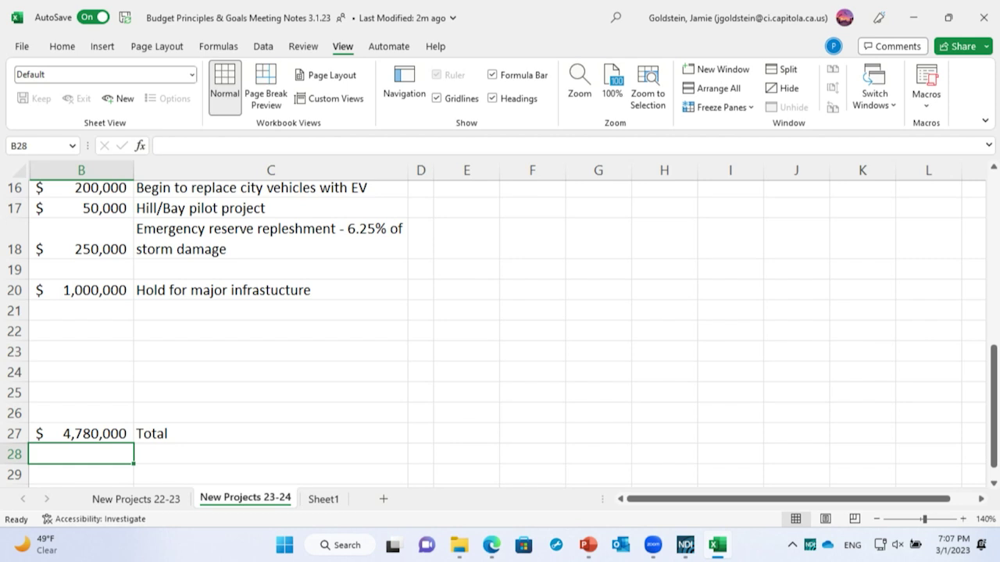
pyautogui.click(81, 331)
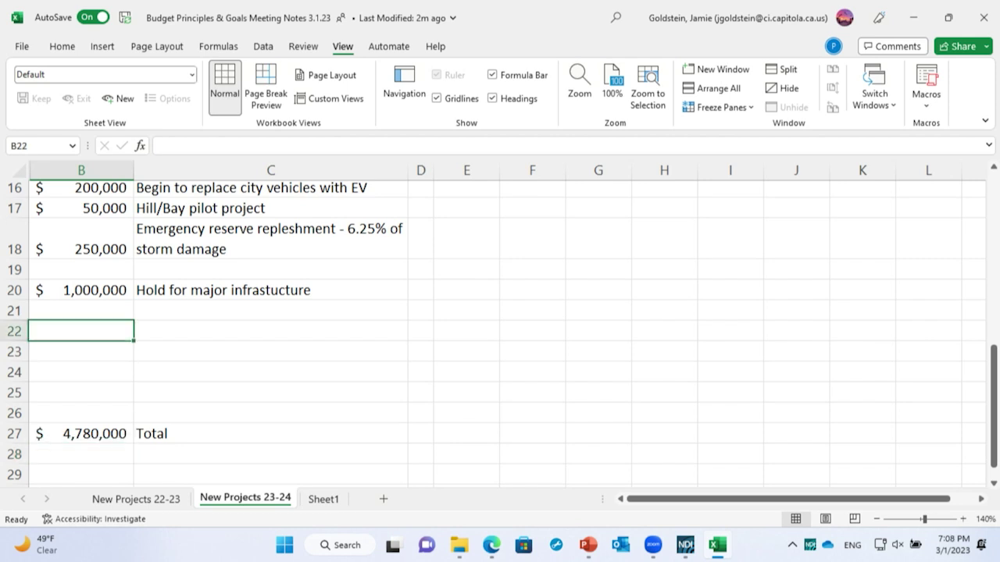
pyautogui.write('New ')
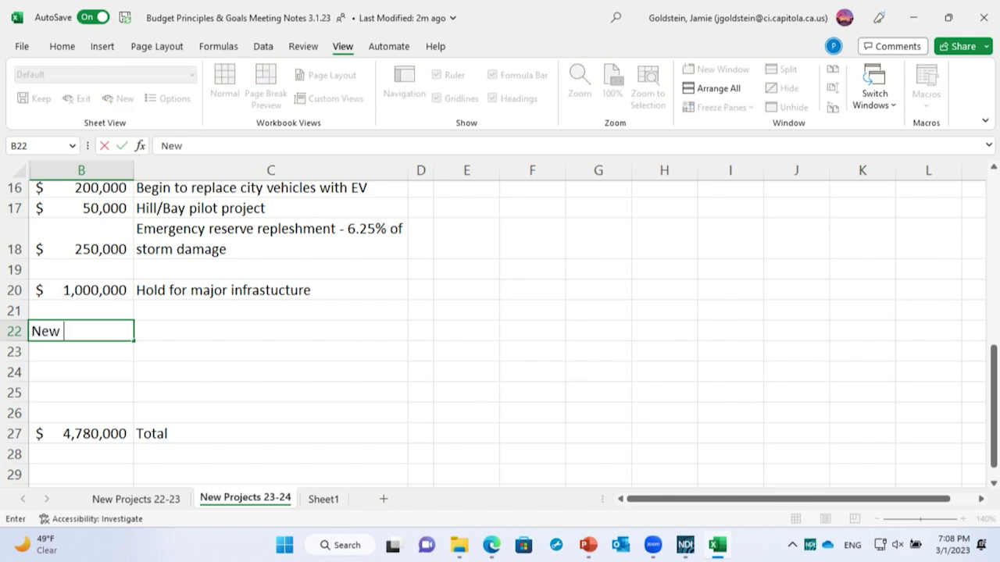
pyautogui.write('ideas')
# - Insert four blank rows at rows 23 to 26, between the "New ideas" heading and the Total row
pyautogui.click(14, 413)
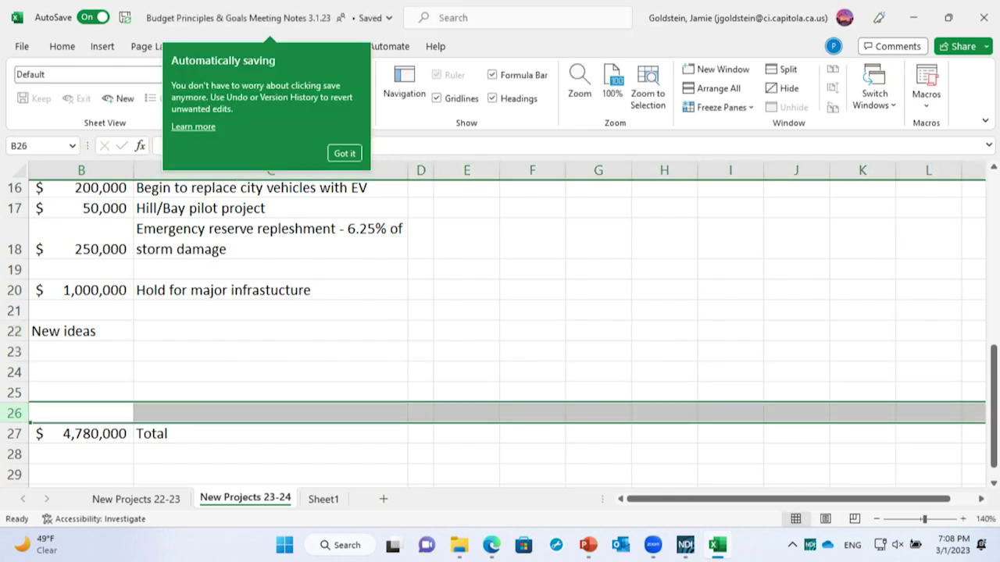
pyautogui.click(345, 154)
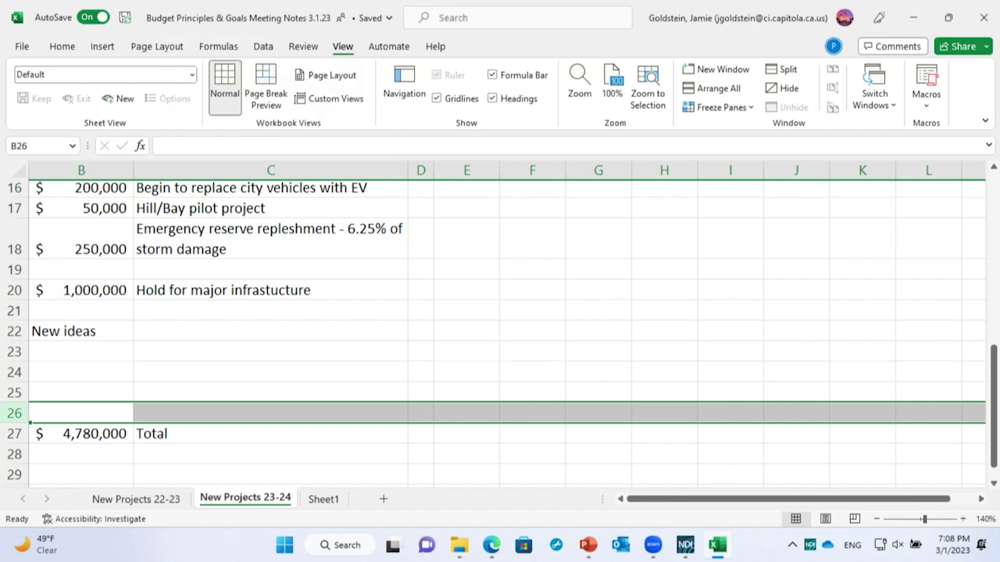
pyautogui.moveTo(14, 352); pyautogui.dragTo(14, 412)
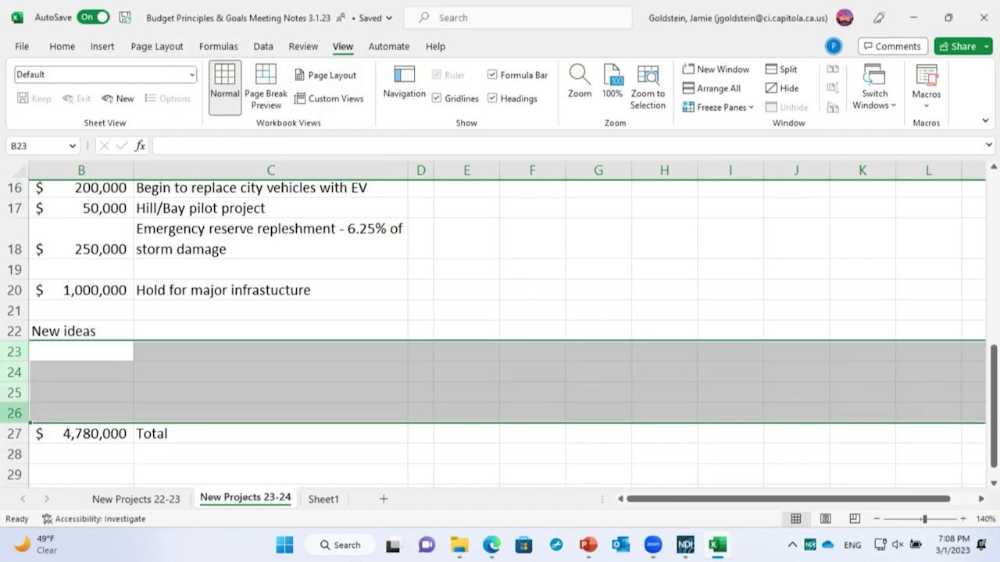
pyautogui.rightClick(15, 414)
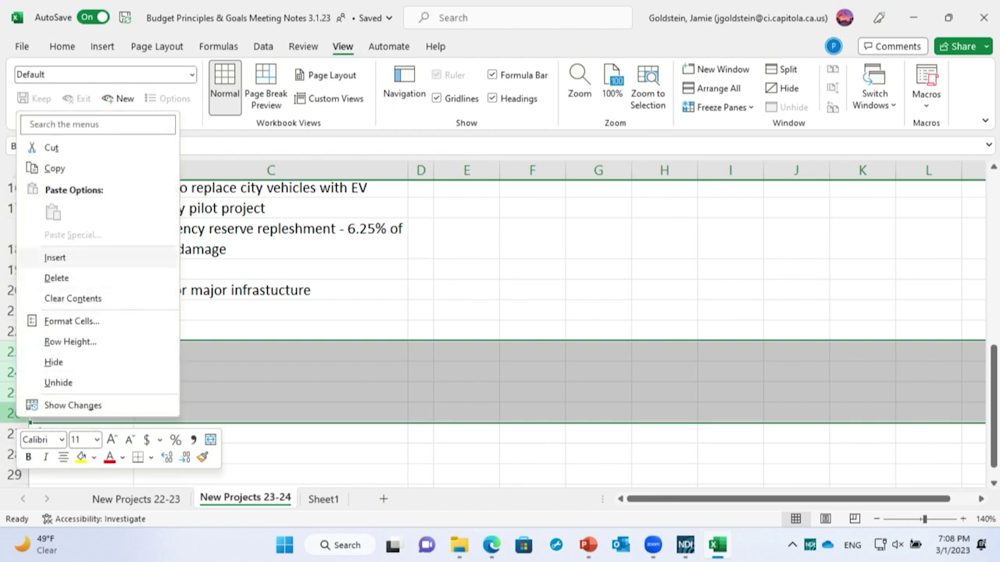
pyautogui.click(55, 257)
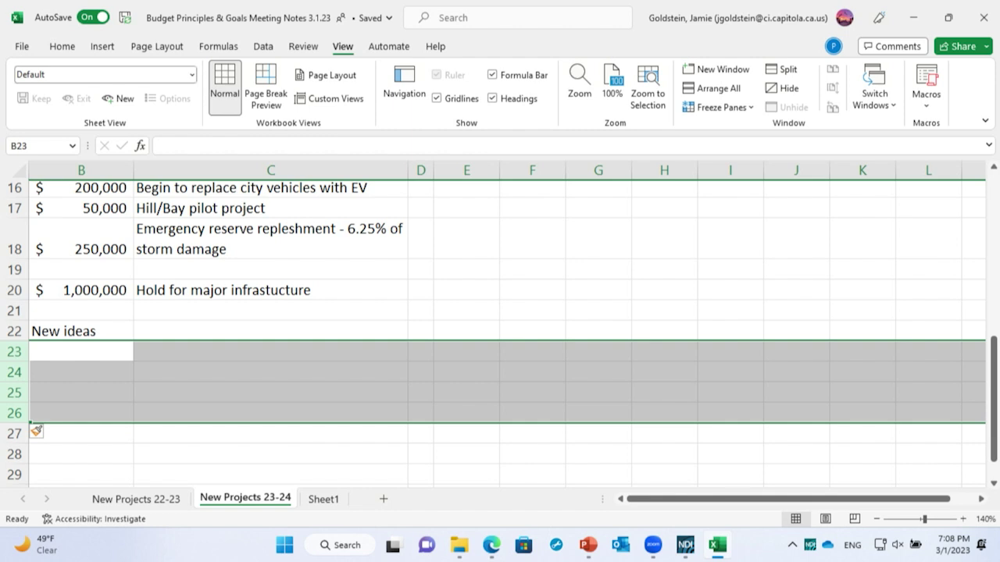
# - Enter "Consider relocating library EV charger - utilizing prior year charging allocation" in C23 and widen column C slightly
pyautogui.click(270, 351)
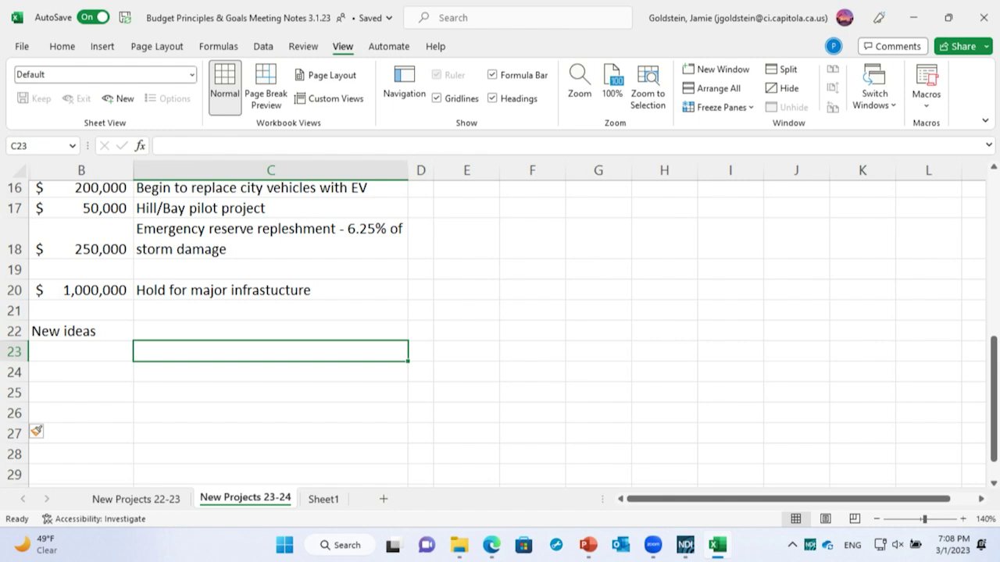
pyautogui.write('Consider relocating')
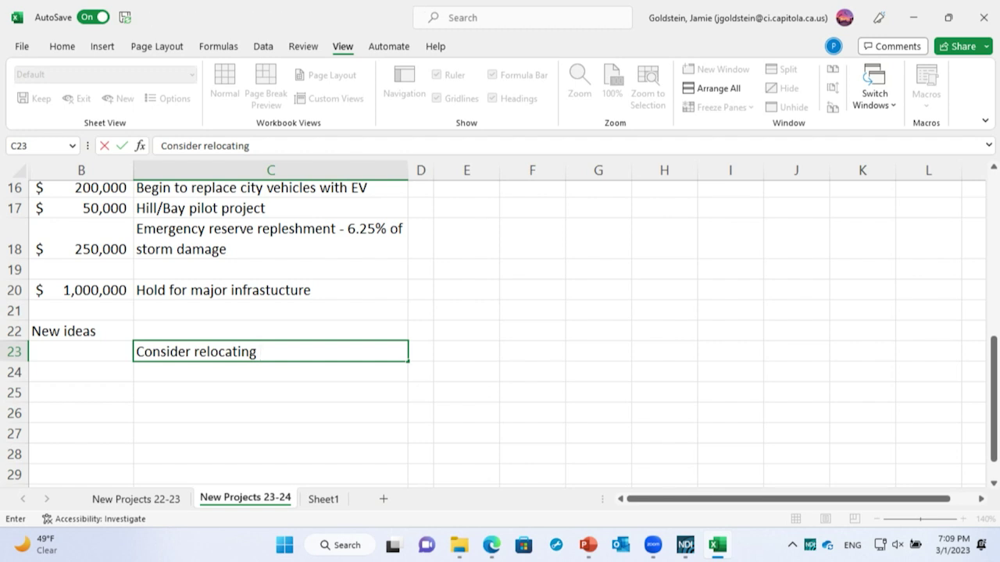
pyautogui.write(' library ')
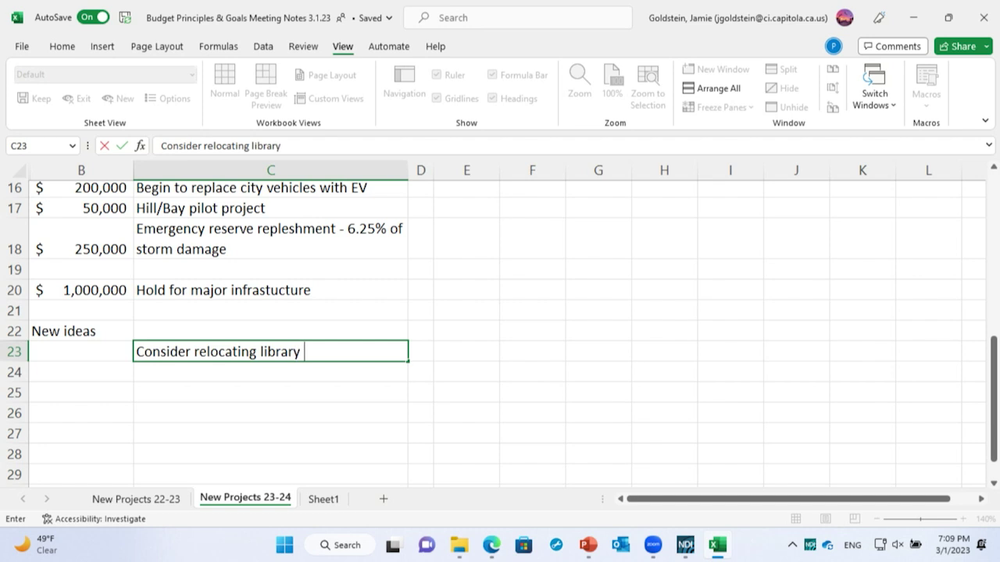
pyautogui.write('EV charger')
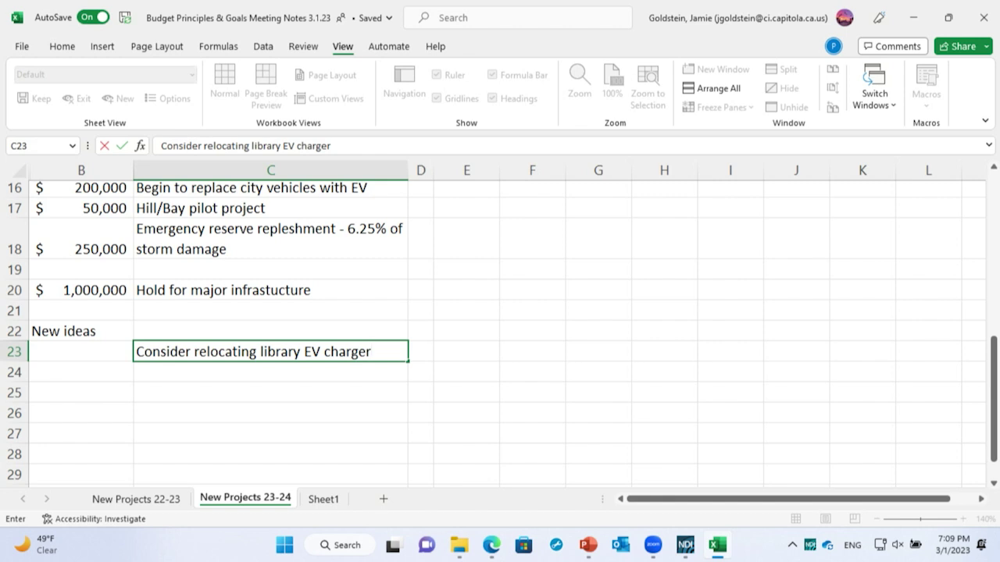
pyautogui.write('- utilizing p')
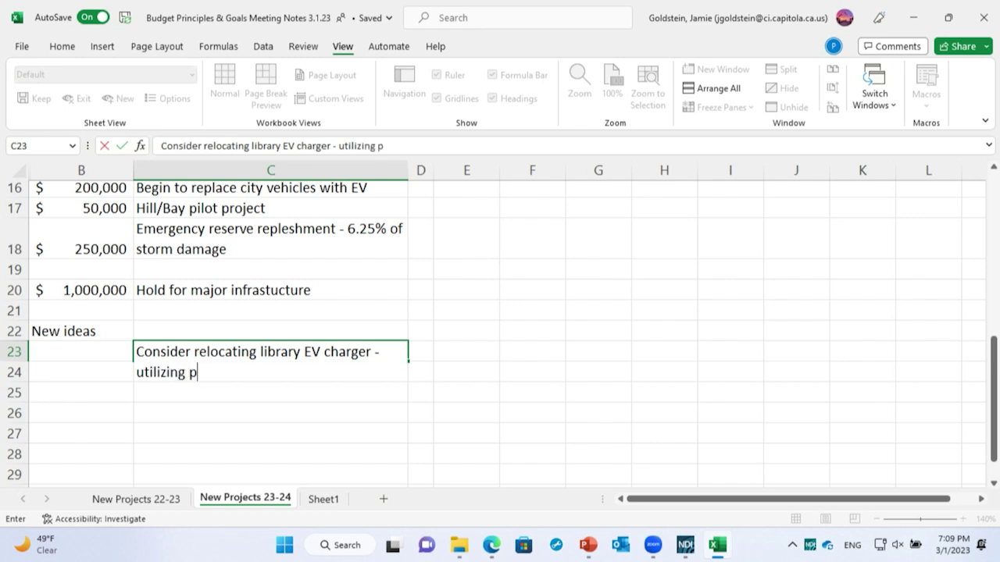
pyautogui.write('rior year ')
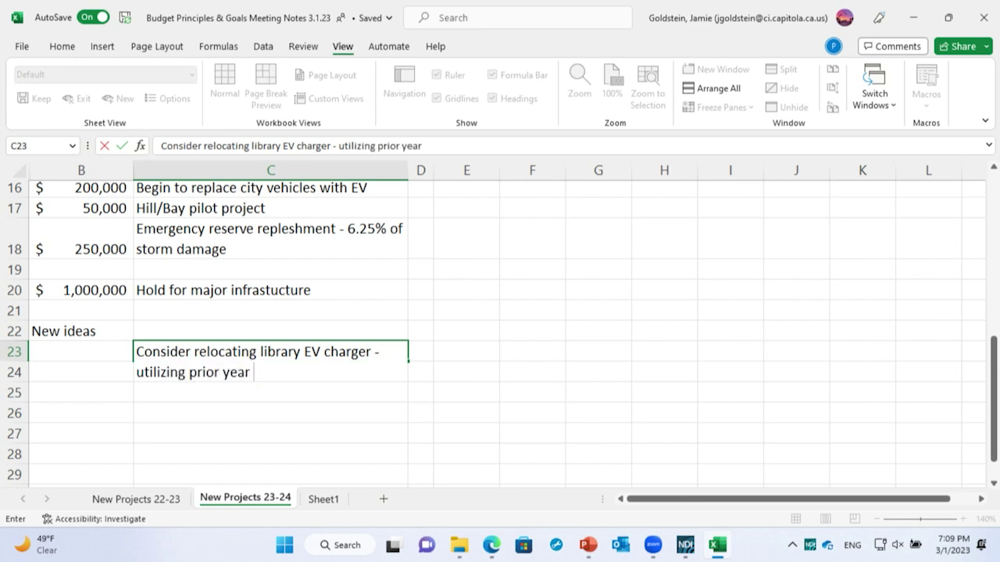
pyautogui.write('charging')
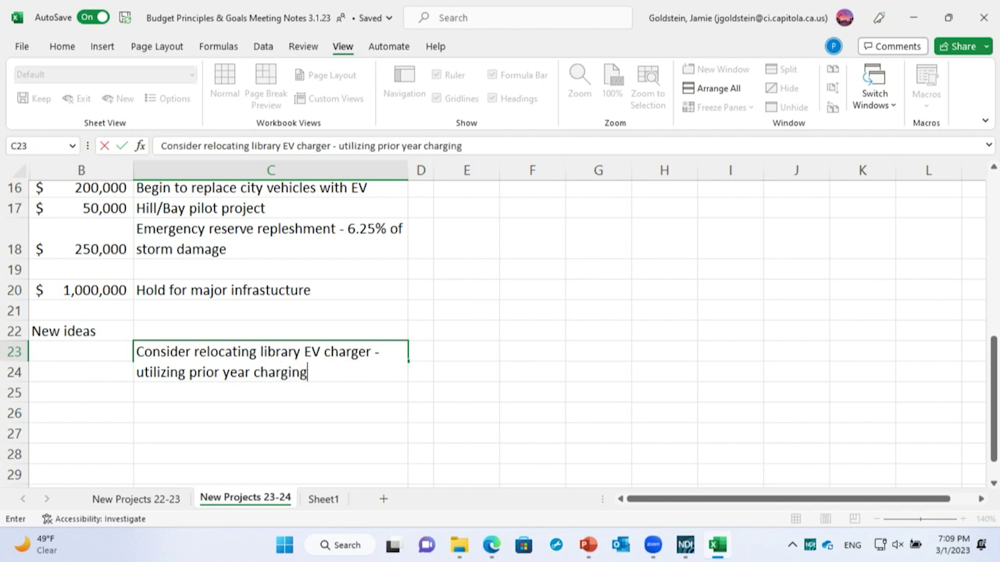
pyautogui.write(' allocation')
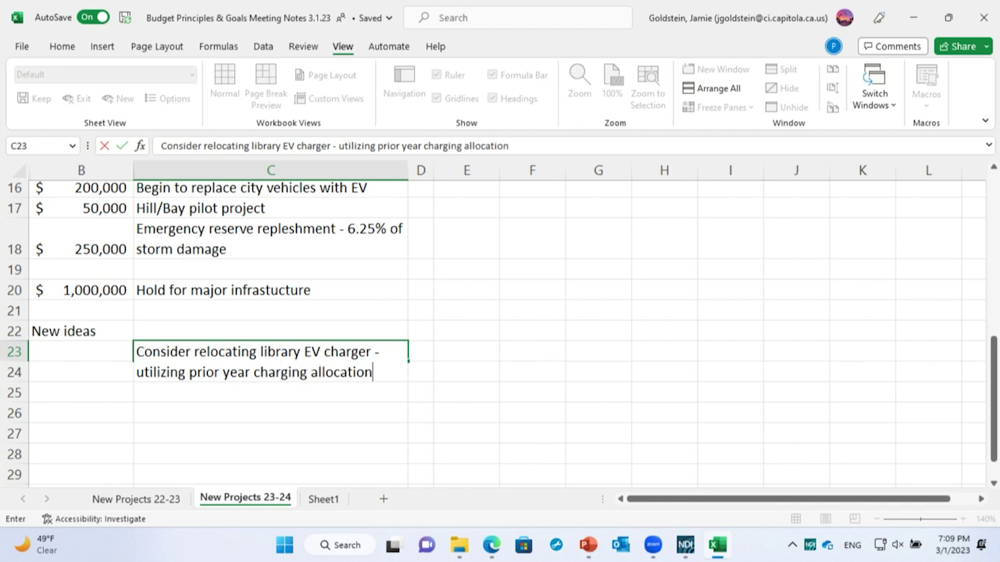
pyautogui.hotkey('ctrl', 'Return')
pyautogui.click(271, 392)
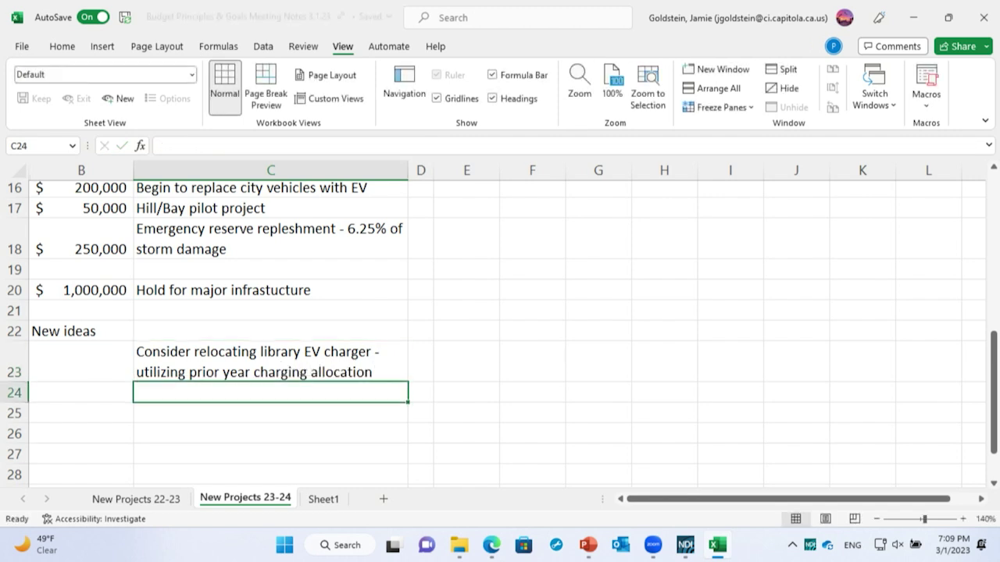
pyautogui.moveTo(408, 170); pyautogui.dragTo(442, 170)
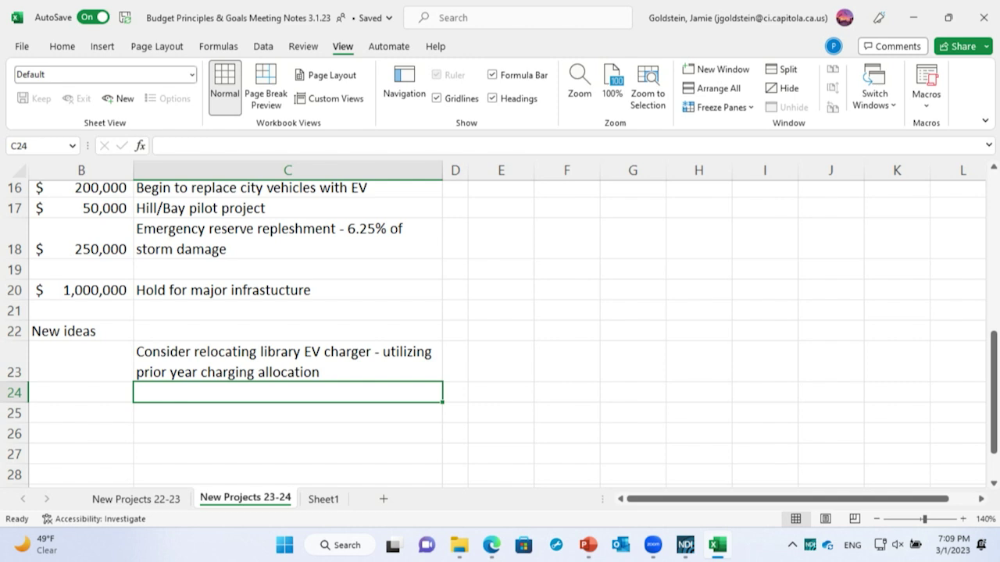
# - Enter "Increase Council training to $3k" in C24 with a funding amount of 5,000 in B24
pyautogui.hotkey('shift', 'F10')
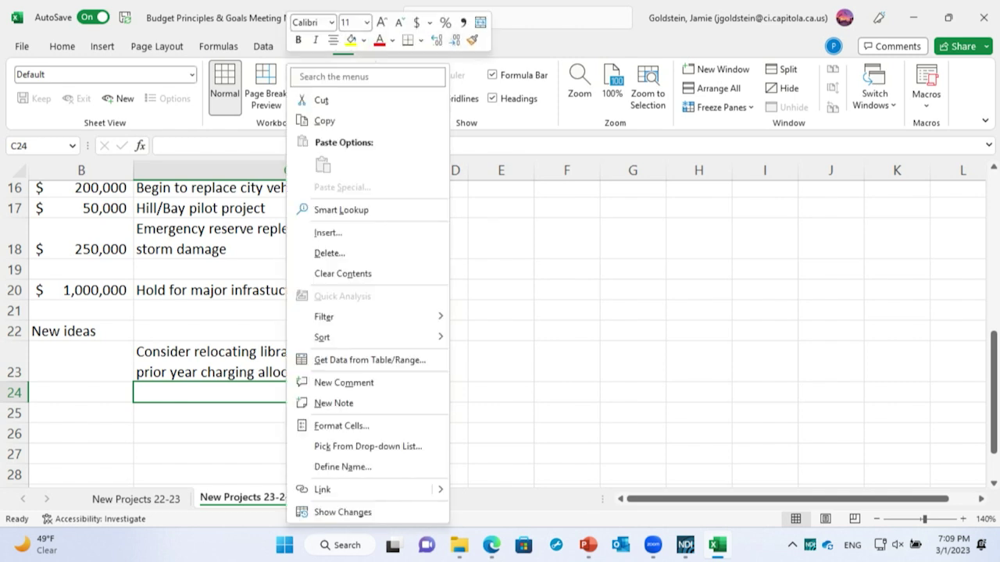
pyautogui.press('Escape')
pyautogui.write('Increase Council training')
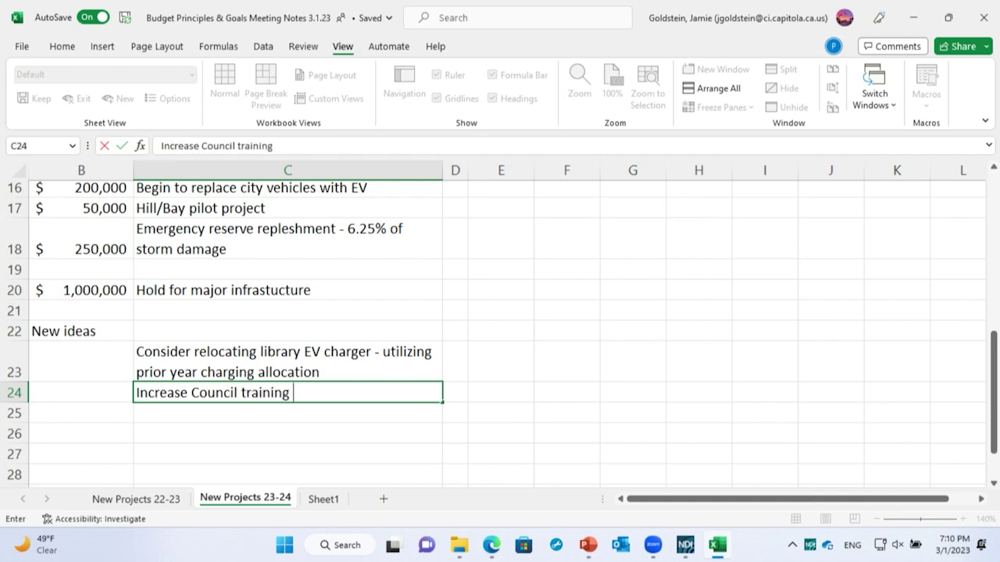
pyautogui.write(' to')
pyautogui.write('$3k')
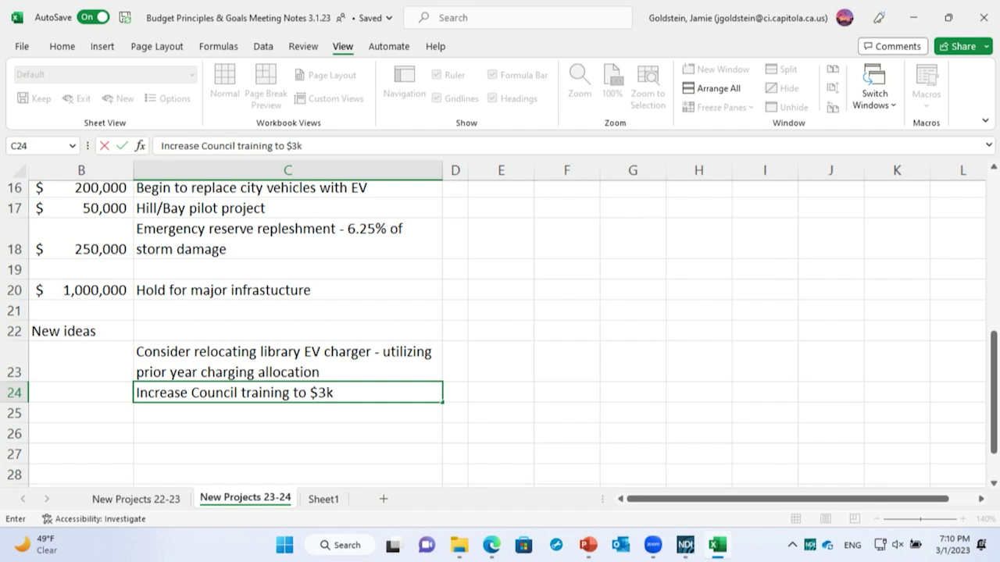
pyautogui.click(81, 392)
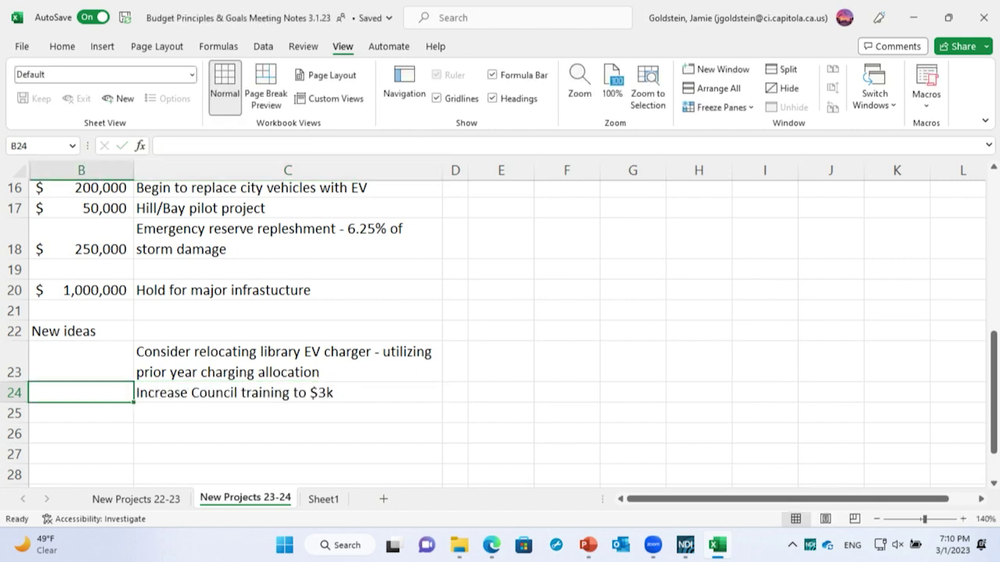
pyautogui.write('5,000')
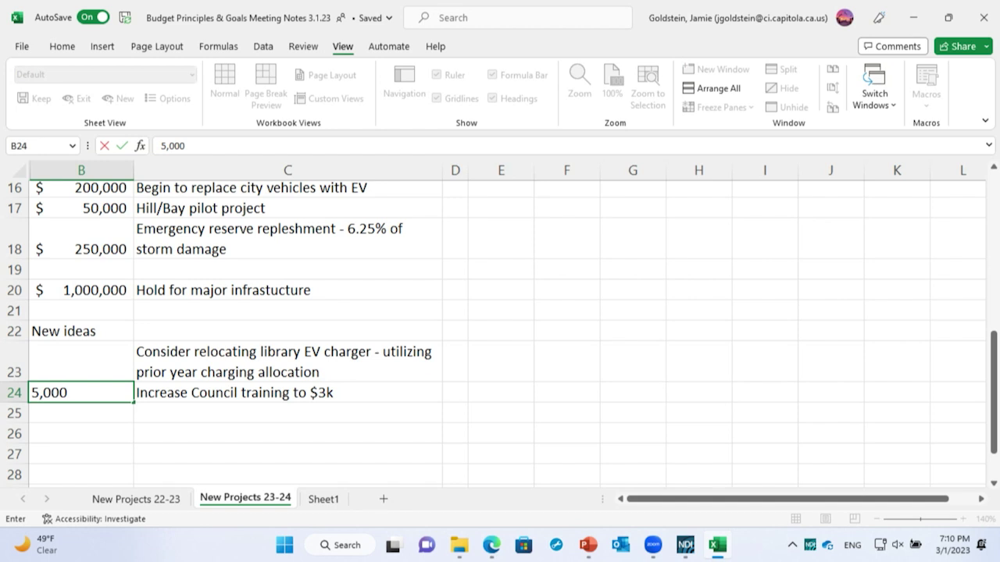
pyautogui.press('Return')
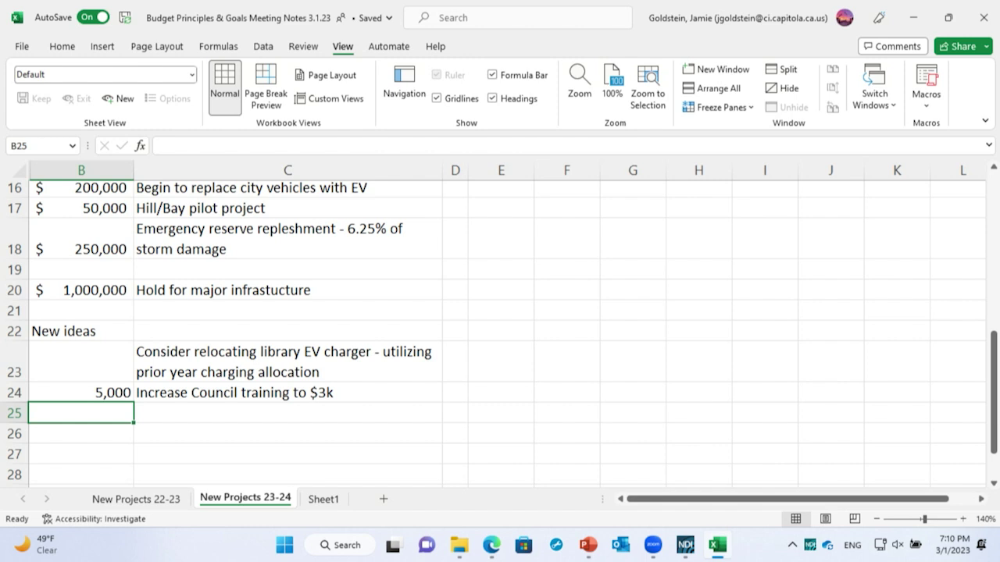
# - Enter the idea "Bring ECYP ideas to budget hearings" in cell C25
pyautogui.click(288, 413)
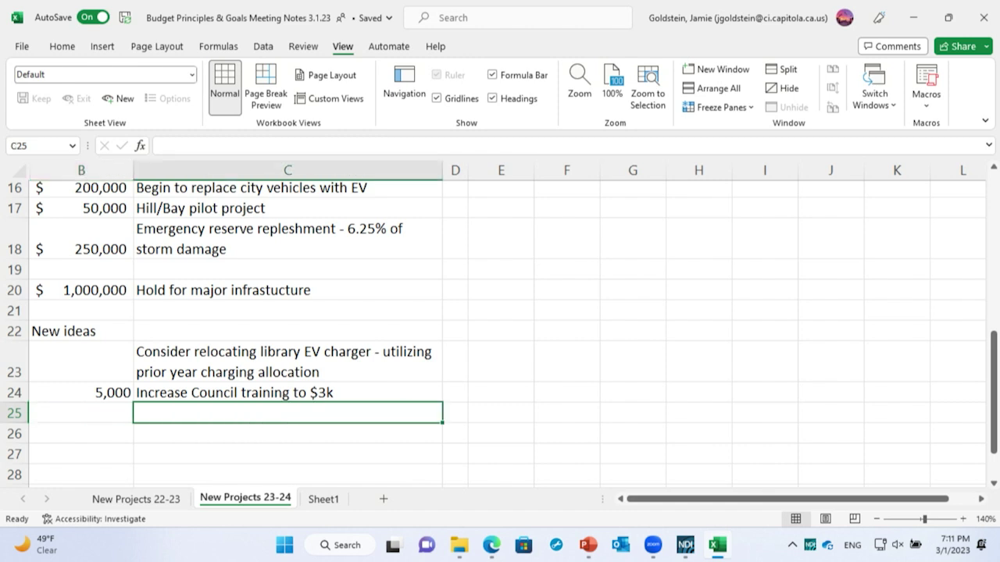
pyautogui.write('Bring ')
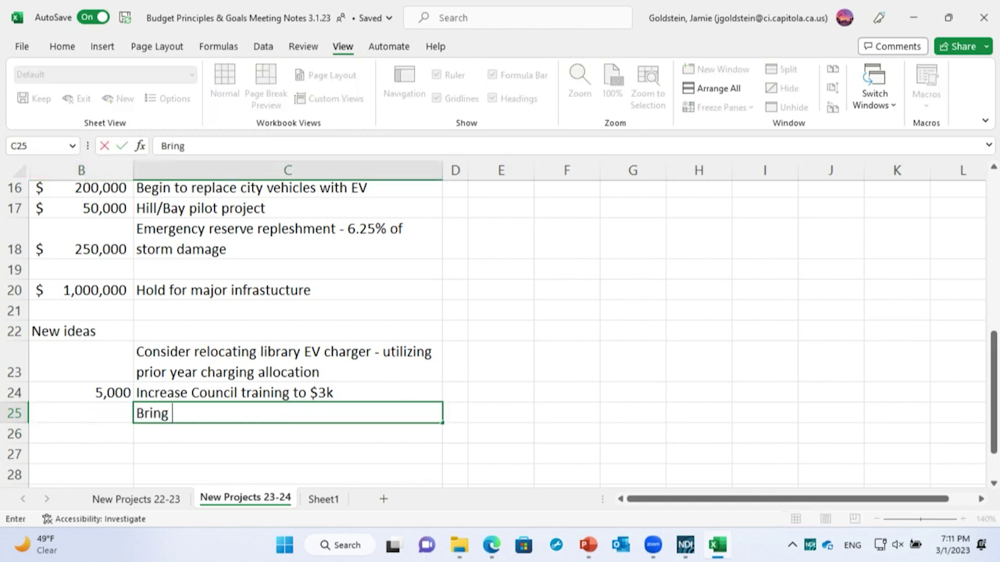
pyautogui.write('ECYP ideas ')
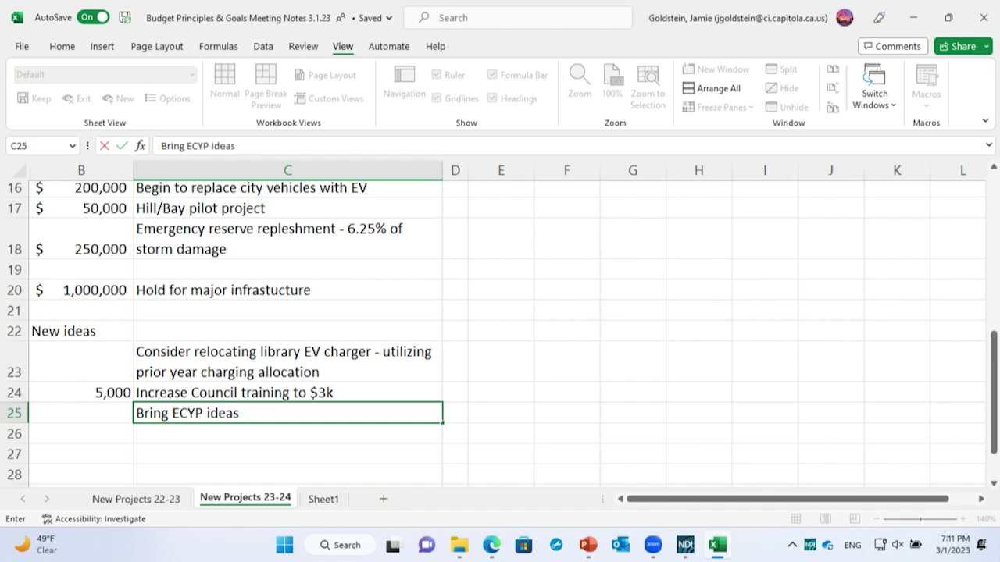
pyautogui.write('to budget ')
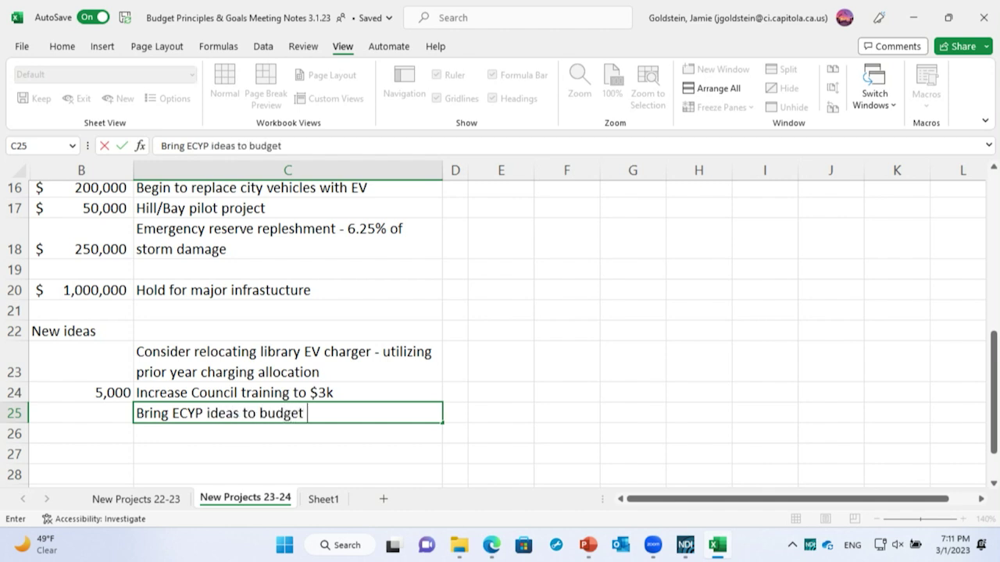
pyautogui.write('hearings')
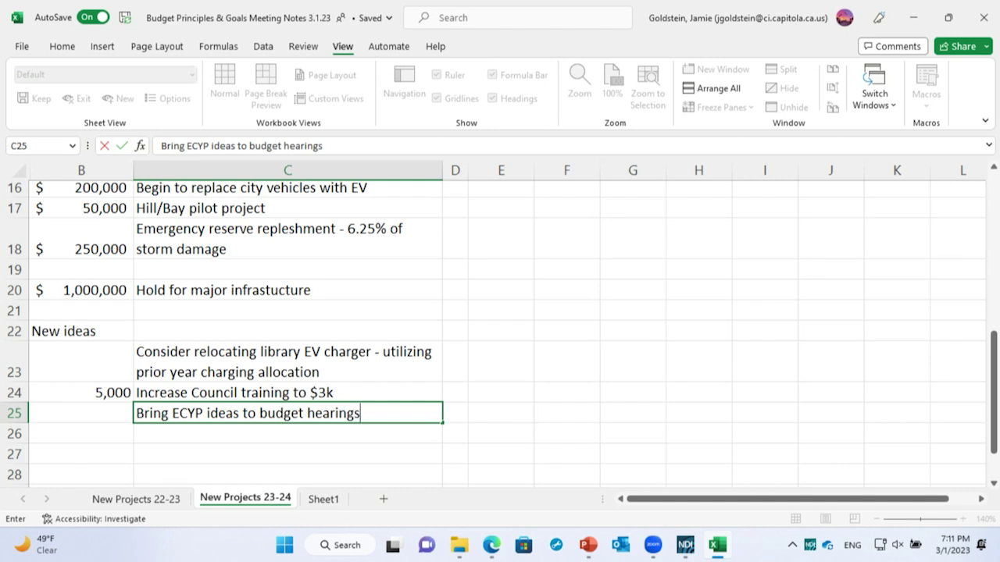
# - Revise the idea in C25 to read "Bring ECYP ideas and scholarships to budget hearings"
pyautogui.click(238, 413)
pyautogui.write('and s')
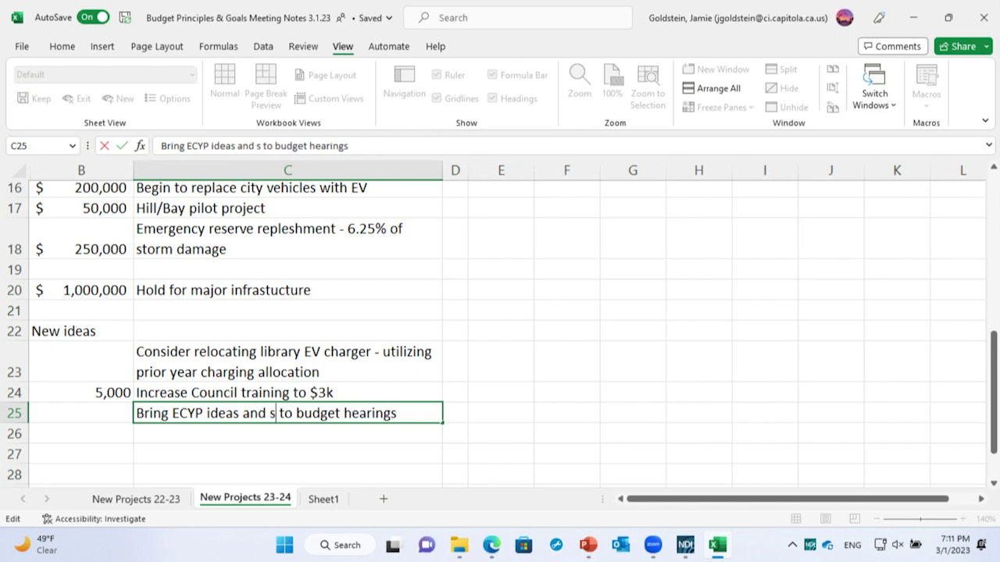
pyautogui.press('BackSpace')
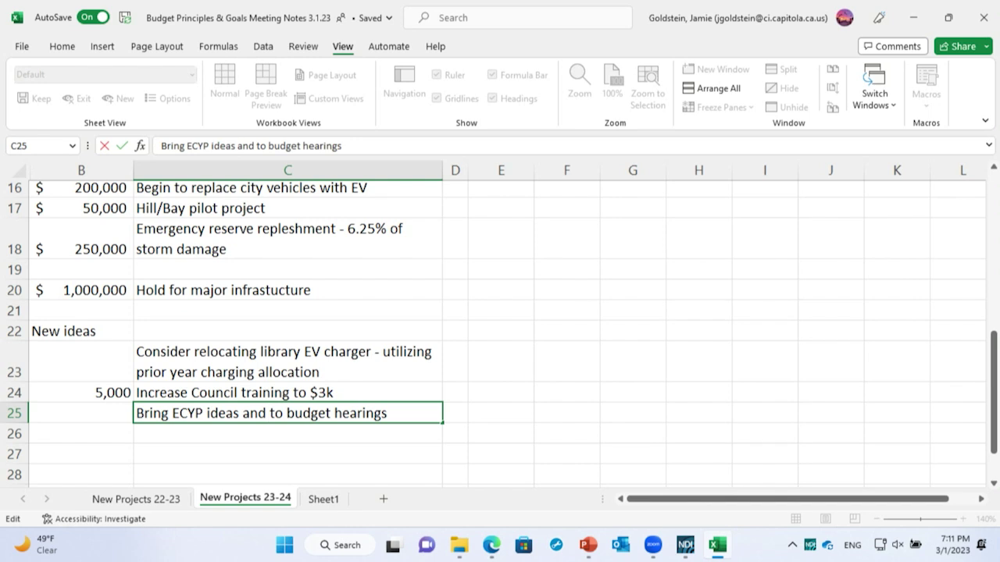
pyautogui.write('scholar')
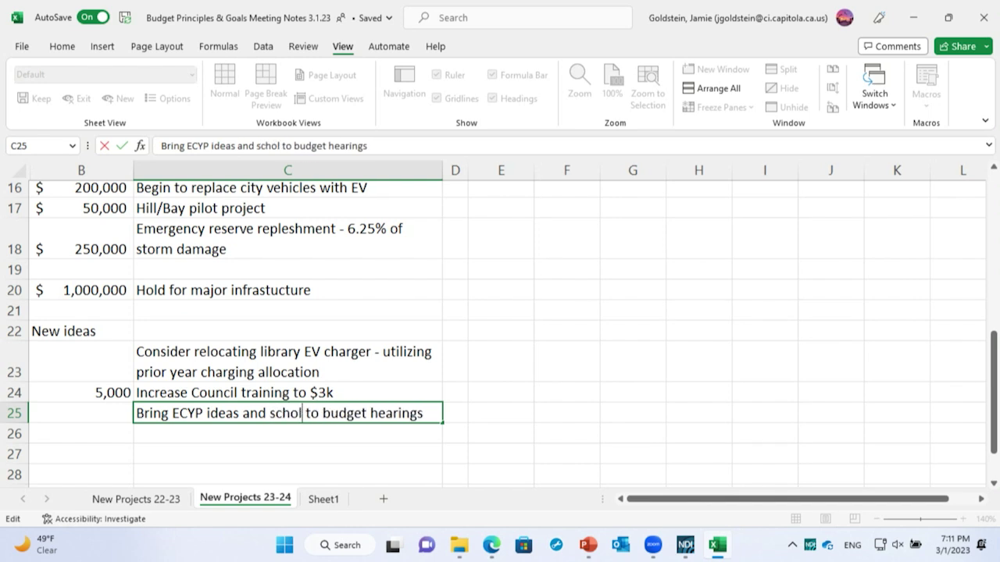
pyautogui.write('ships')
pyautogui.press('Return')
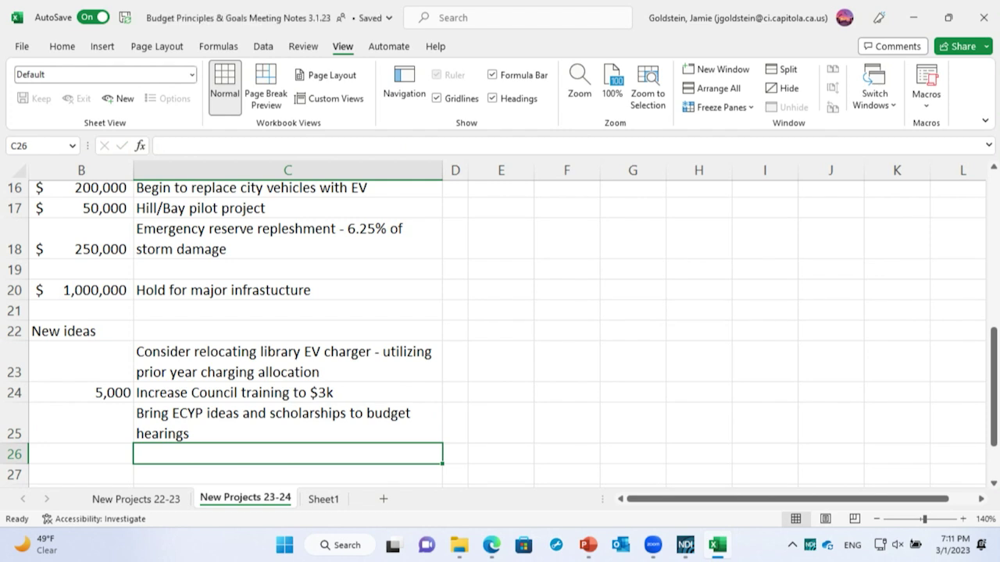
# - Widen column C so the C25 idea fits on one line, and reduce row 25 to single-line height
pyautogui.click(287, 422)
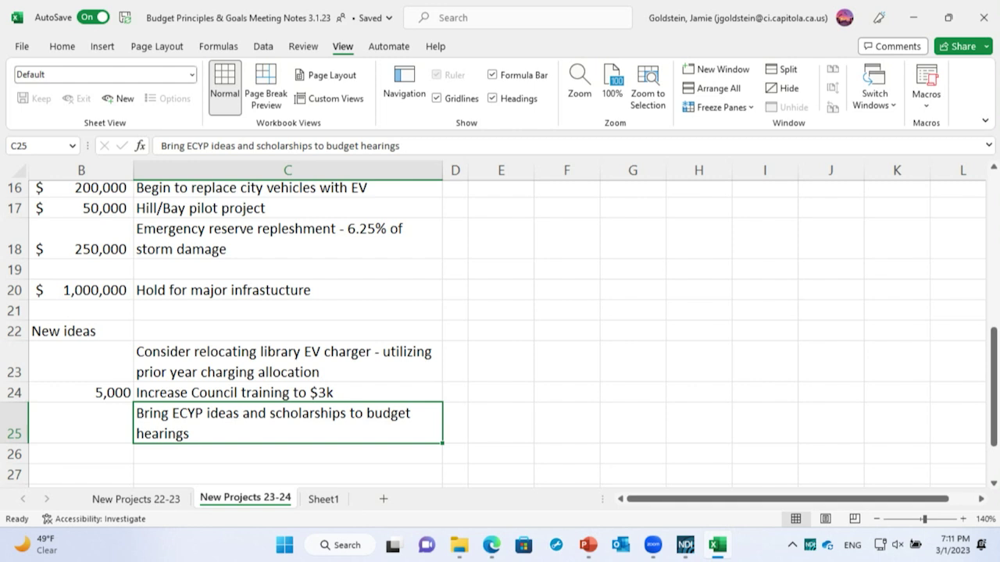
pyautogui.moveTo(442, 171); pyautogui.dragTo(488, 170)
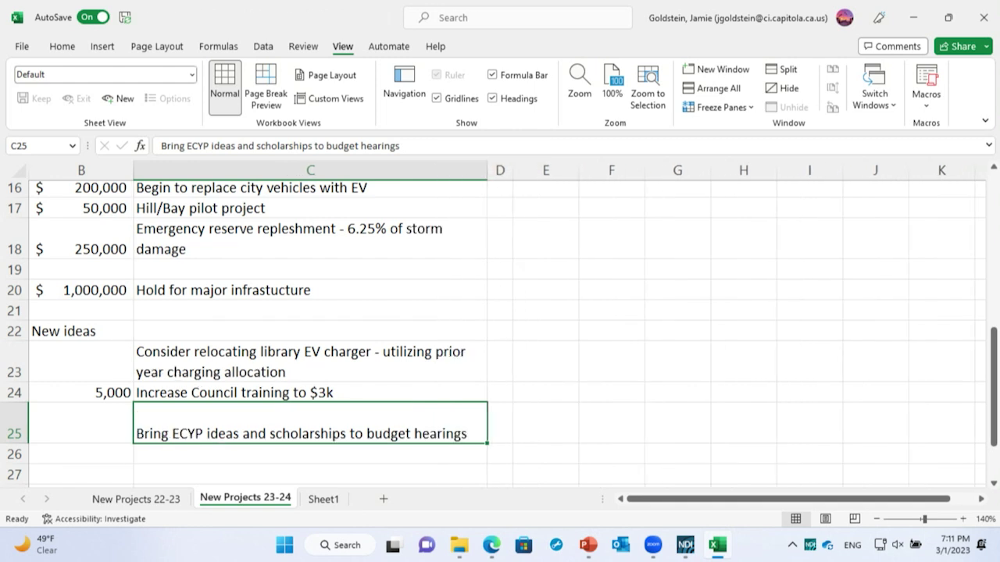
pyautogui.moveTo(14, 444); pyautogui.dragTo(14, 423)
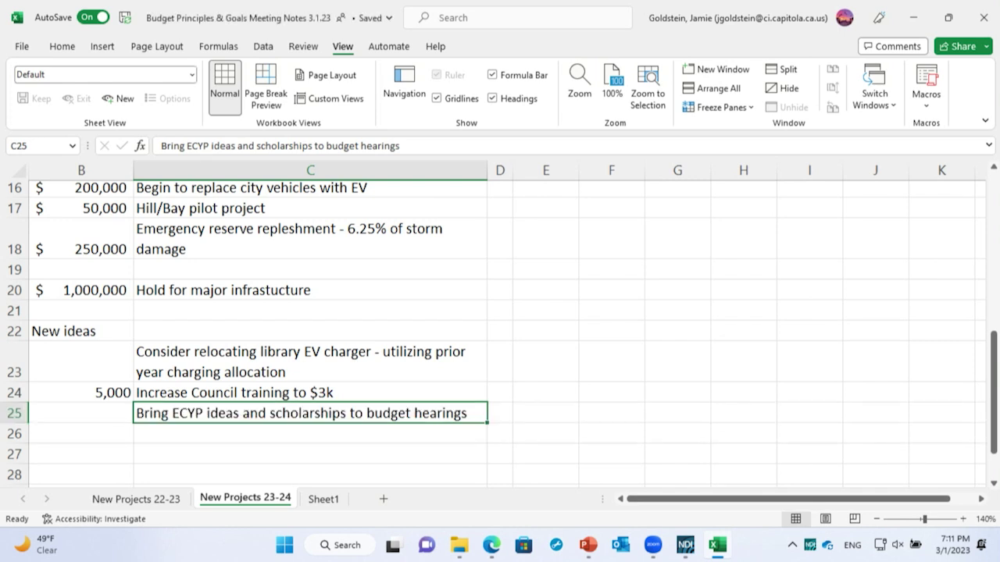
# - Enter the idea "Adopt children's bill or rights" in cell C26
pyautogui.click(310, 434)
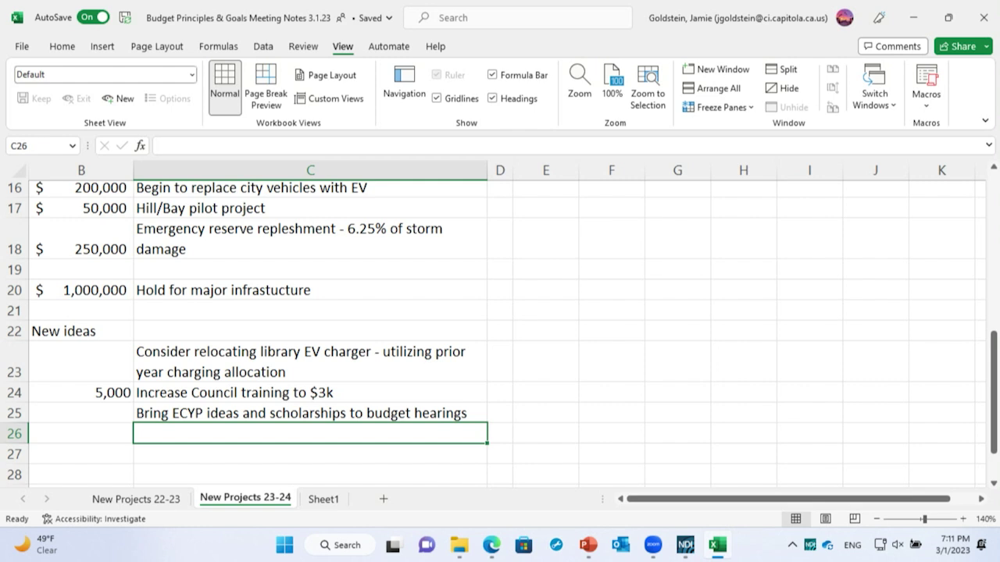
pyautogui.write('Ad')
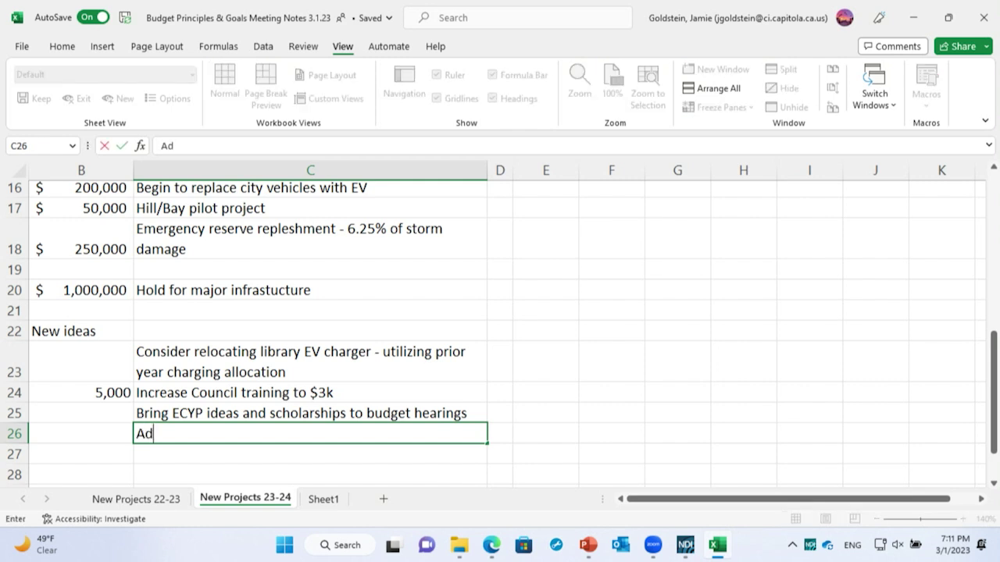
pyautogui.write('opt chi')
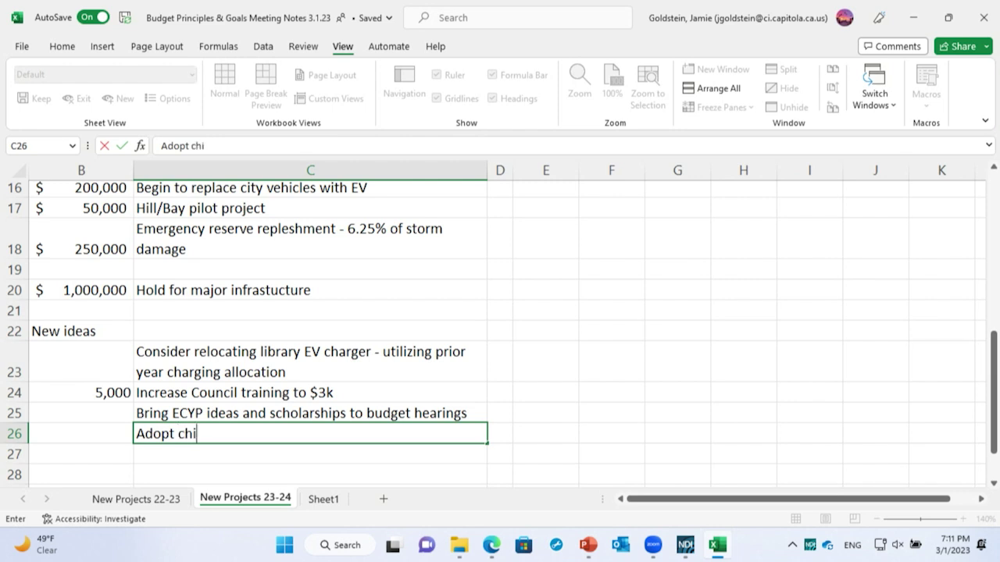
pyautogui.write("ldren's ")
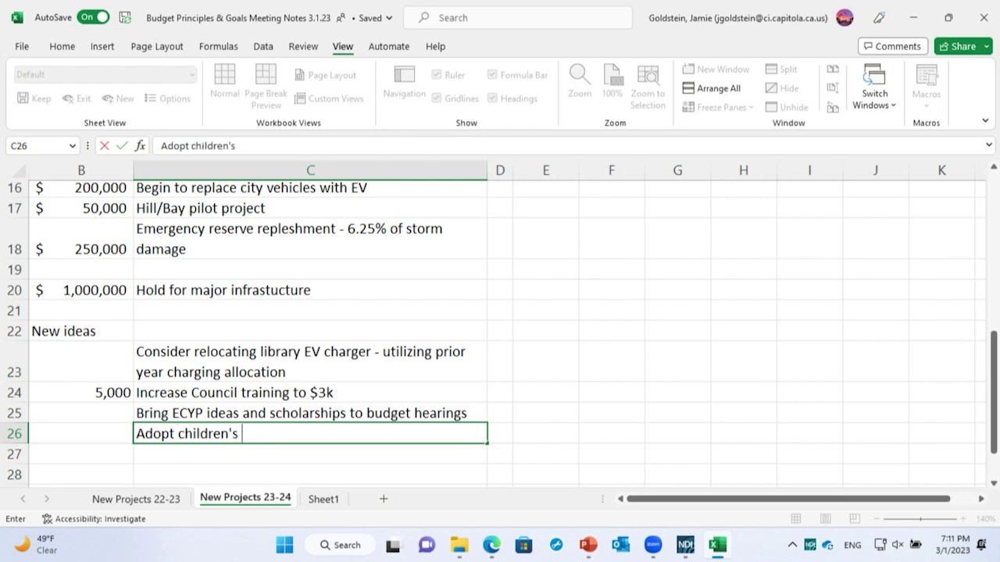
pyautogui.write('bill or rights')
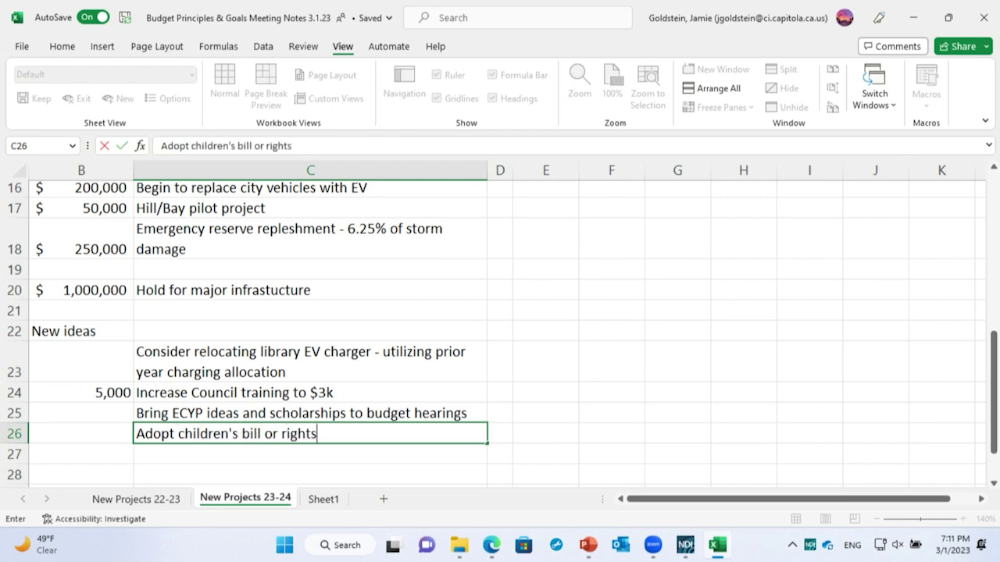
pyautogui.press('Return')
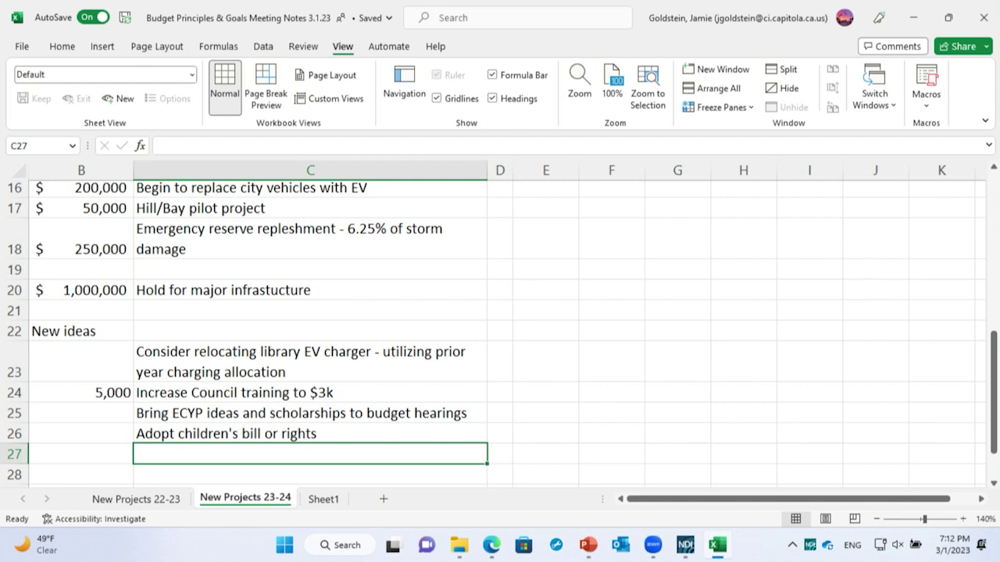
# - Enter the idea "Bring climate goals to Council, from climate action plan" in cell C27
pyautogui.write('Bring ')
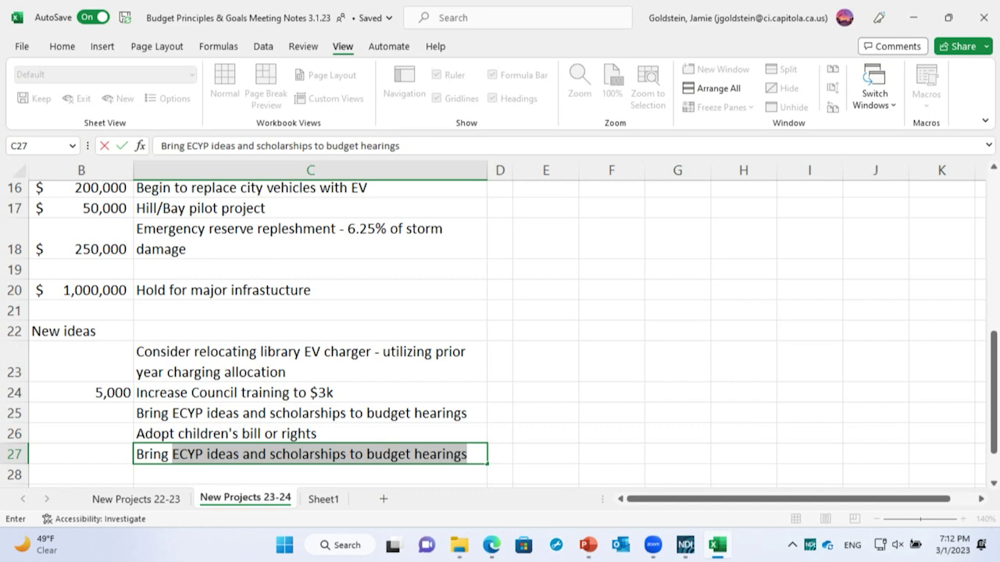
pyautogui.write('climate goals ')
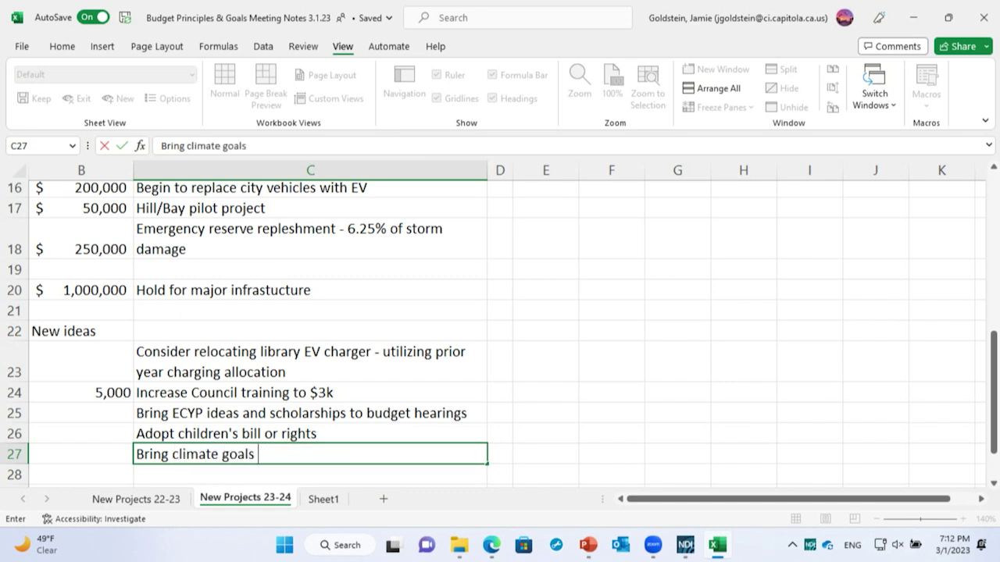
pyautogui.write('to Council')
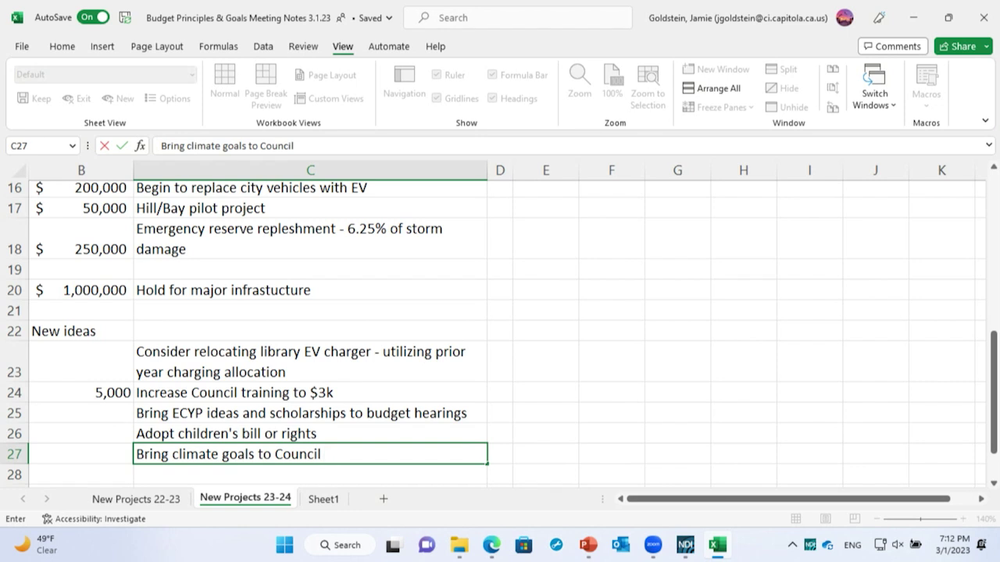
pyautogui.write(' moving ')
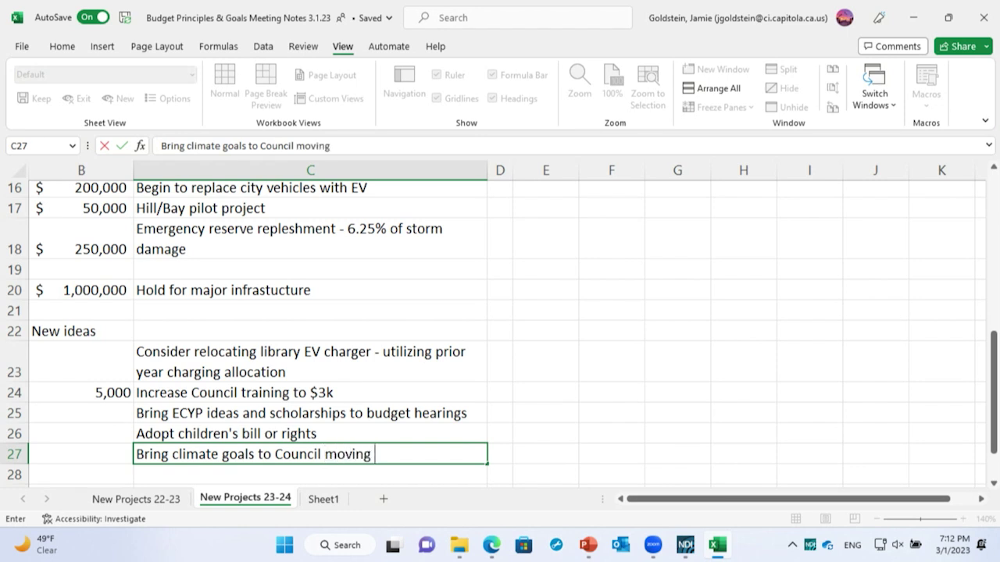
pyautogui.write('forw')
pyautogui.press('BackSpace')
pyautogui.press('BackSpace')
pyautogui.press('BackSpace')
pyautogui.press('BackSpace')
pyautogui.press('BackSpace')
pyautogui.press('BackSpace')
pyautogui.press('BackSpace')
pyautogui.press('BackSpace')
pyautogui.press('BackSpace')
pyautogui.press('BackSpace')
pyautogui.press('BackSpace')
pyautogui.press('BackSpace')
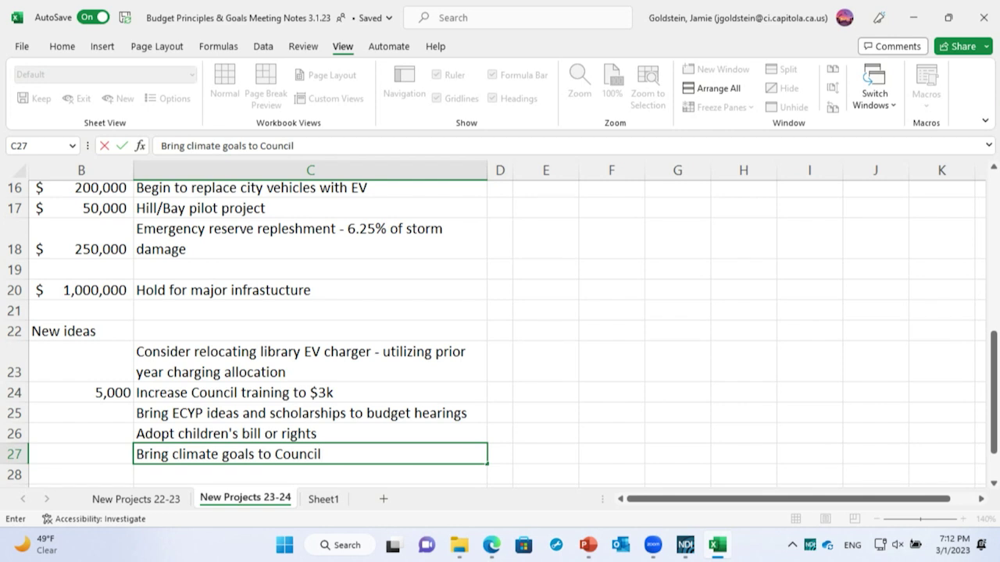
pyautogui.write(', from climate')
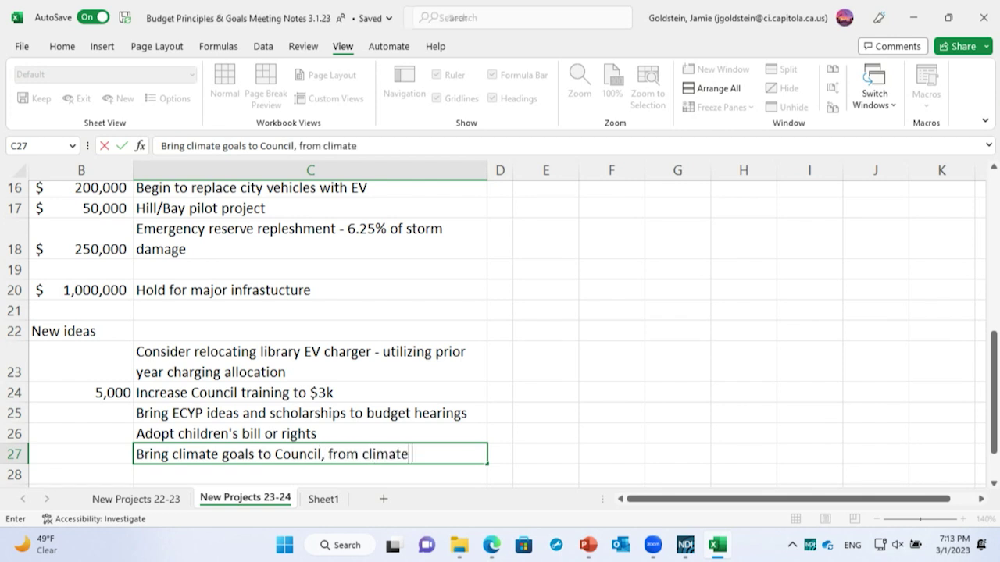
pyautogui.write(' action plan')
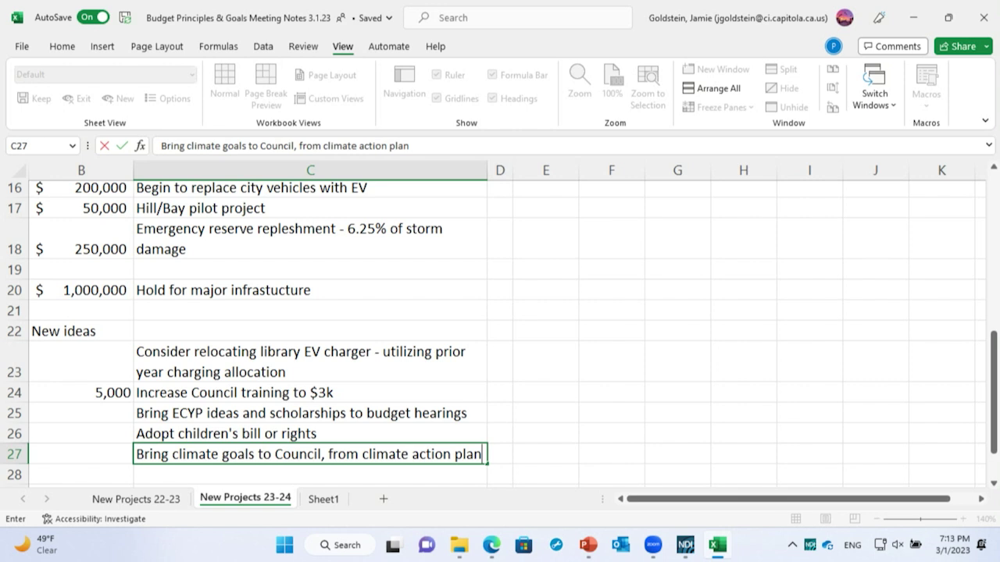
pyautogui.press('Return')
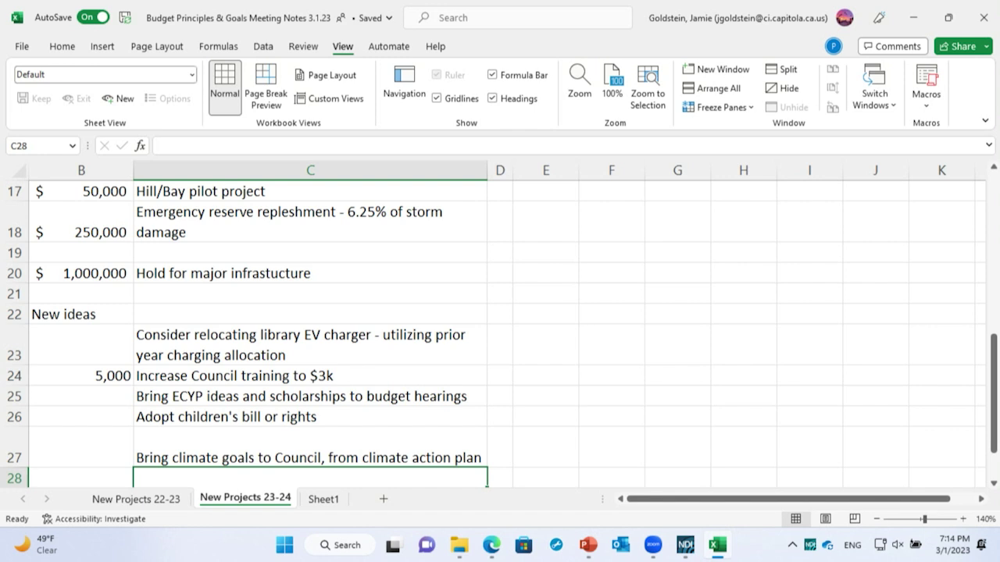
# - Enter the idea "Complete LAFCO sphere study" in cell C28
pyautogui.write('Complete ')
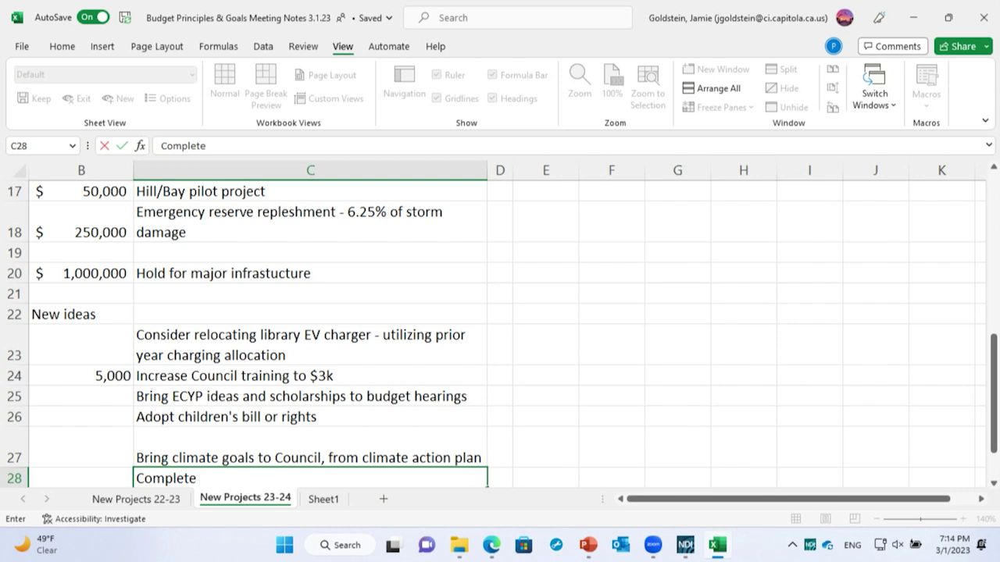
pyautogui.write('sphere study')
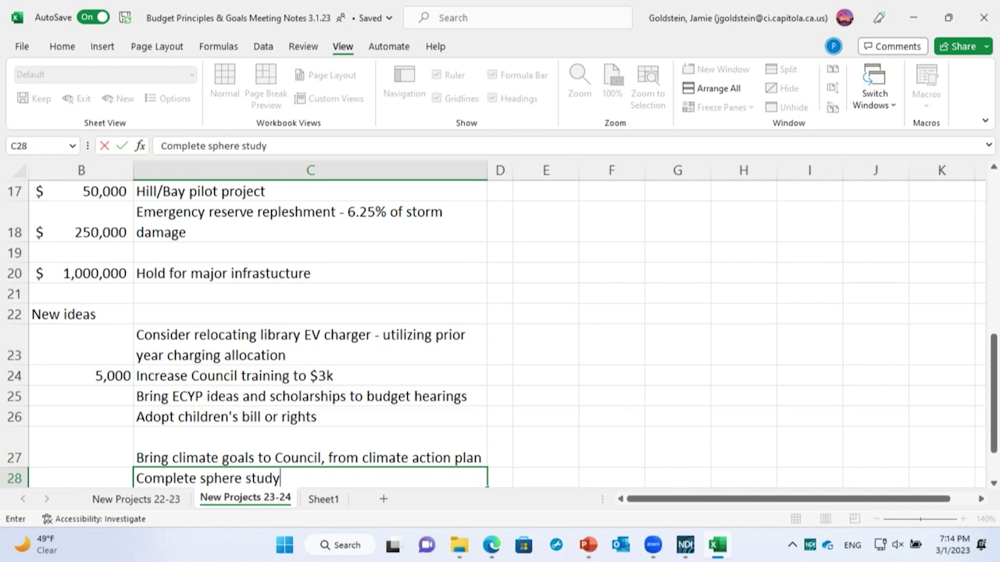
pyautogui.hotkey('ctrl', 'Return')
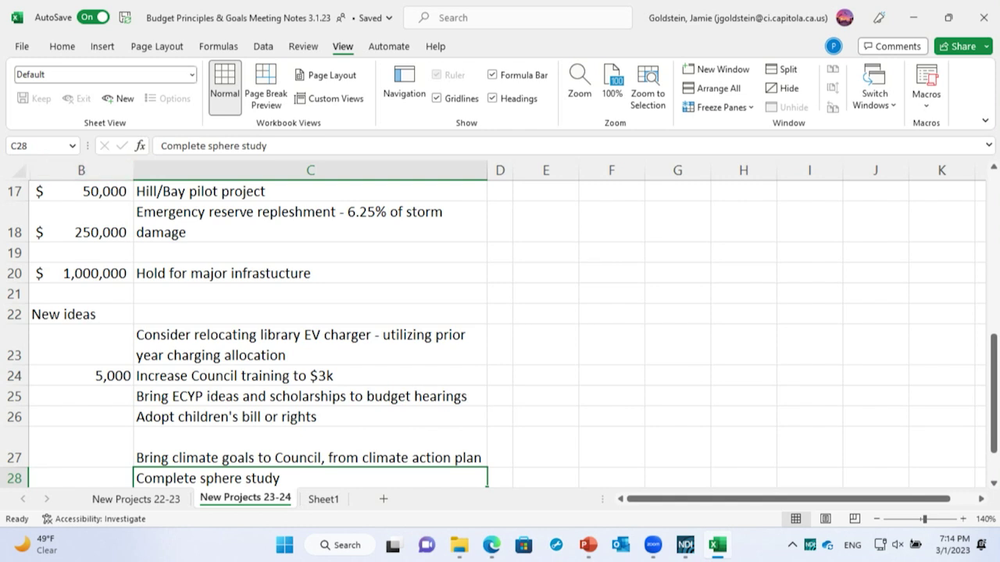
pyautogui.click(208, 147)
pyautogui.write('LAFCO')
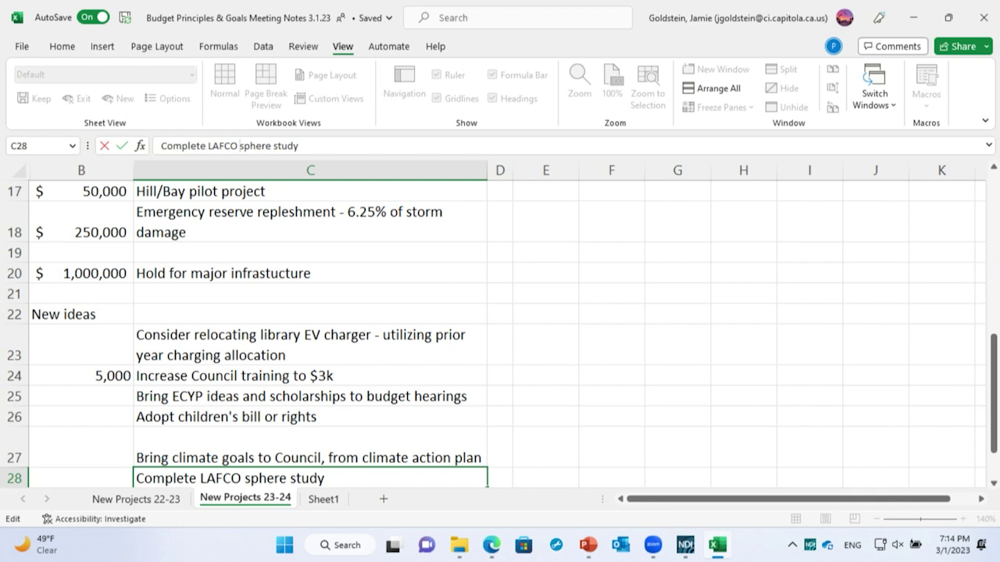
# - Enter the funding range 25,000-30,000 in B28 for the LAFCO sphere study
pyautogui.click(81, 478)
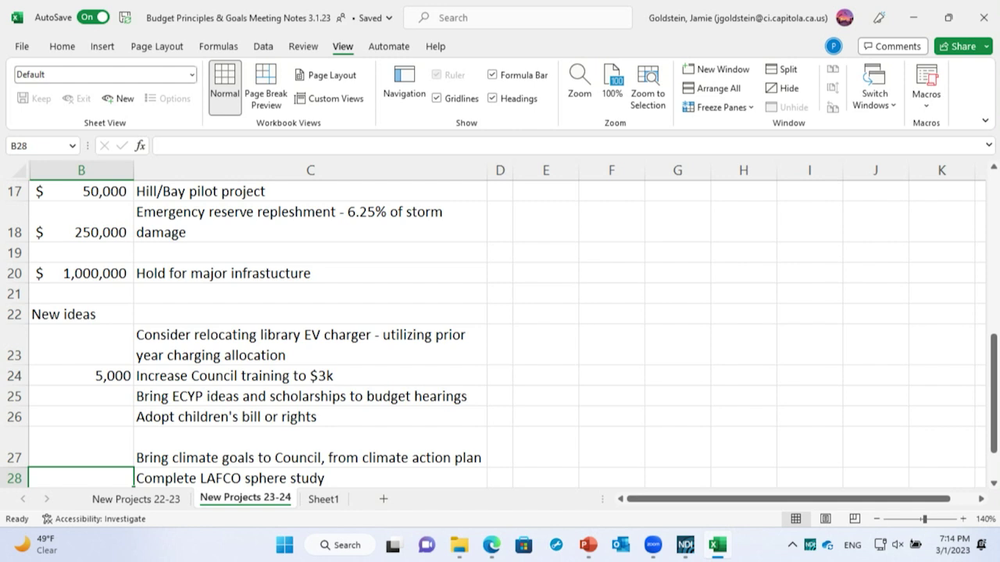
pyautogui.write('25,000')
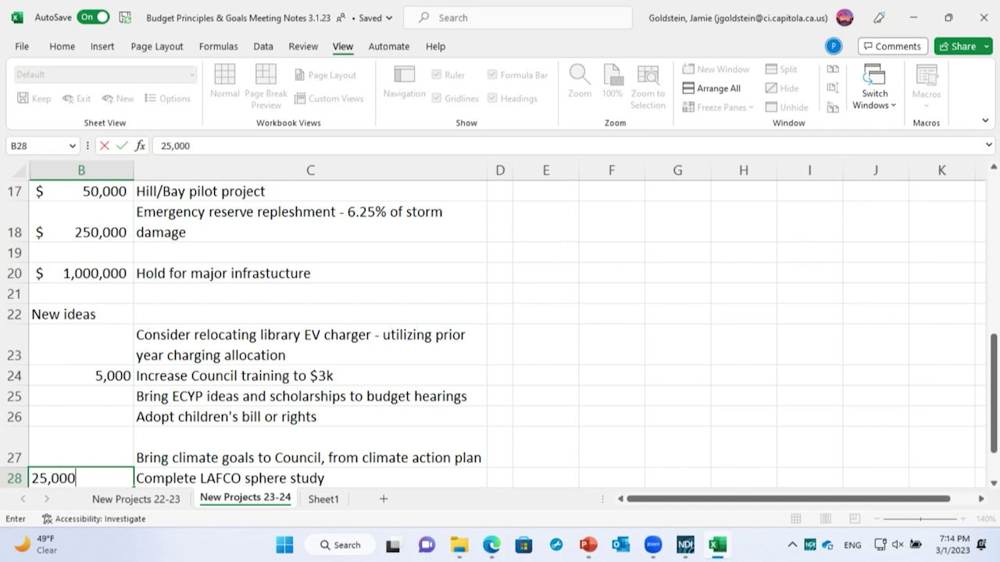
pyautogui.write('-30,000')
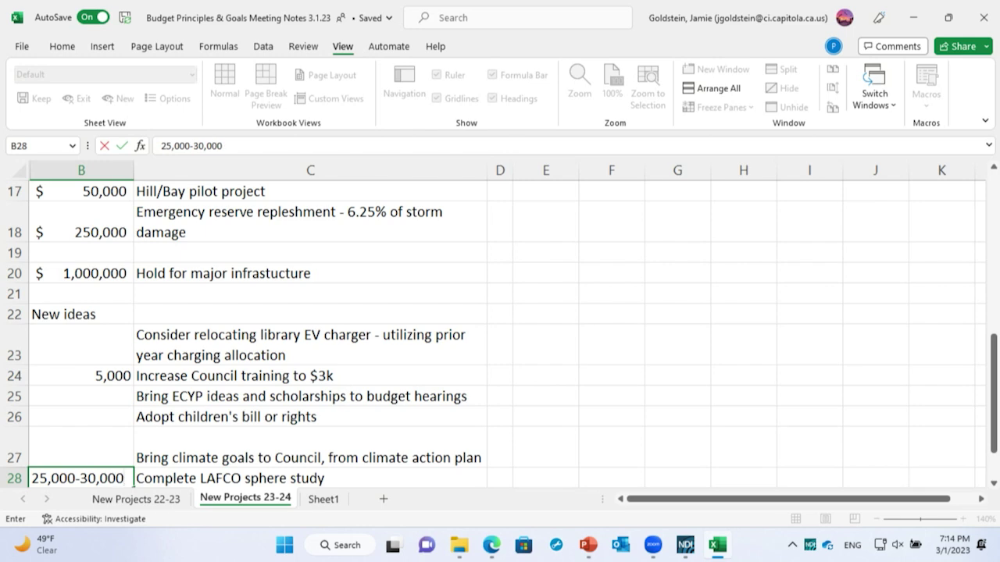
pyautogui.press('Return')
pyautogui.press('Right')
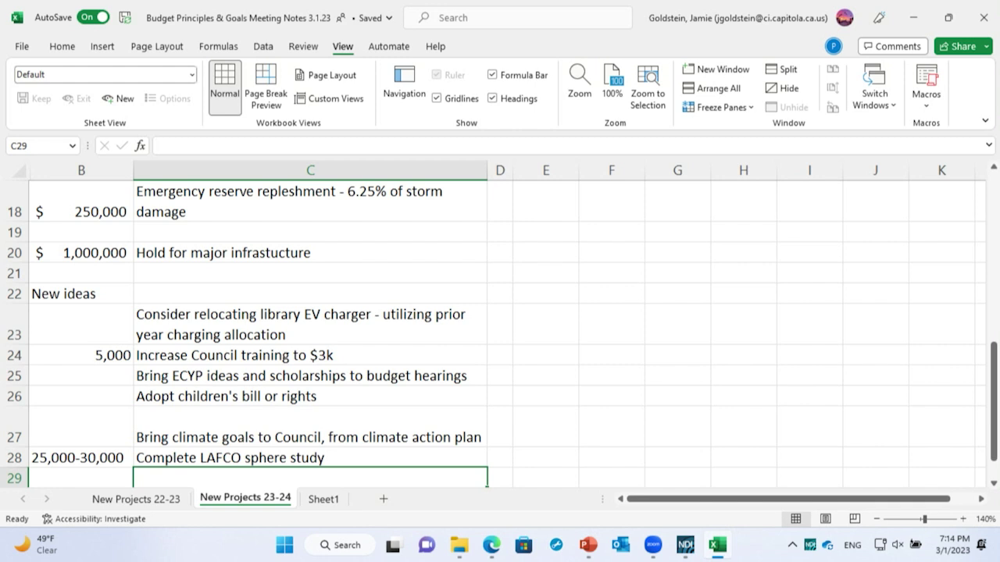
# - Enter a funding amount of 5,000 in B29 with the idea "Gun buy back" in C29
pyautogui.click(81, 477)
pyautogui.write('5,000')
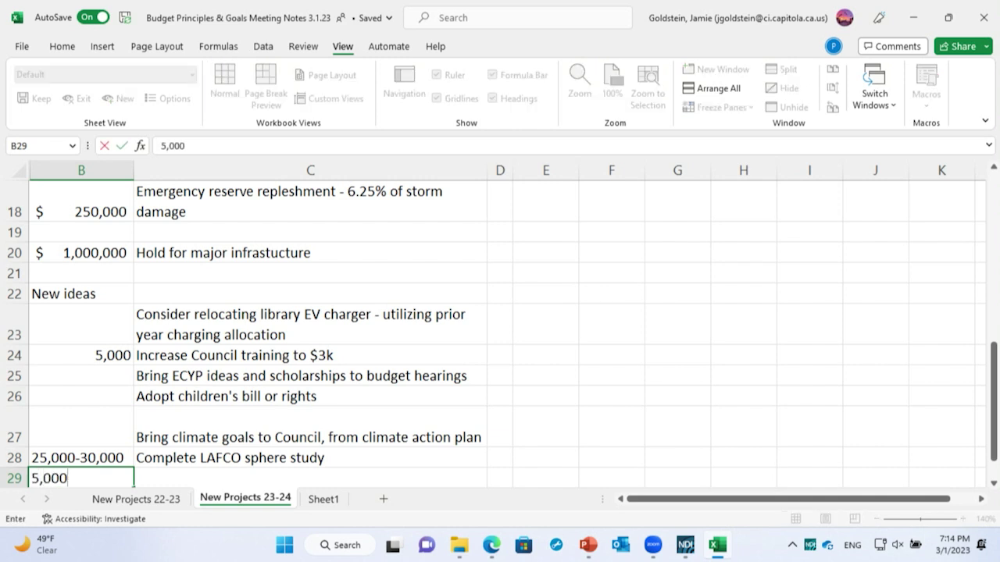
pyautogui.press('Tab')
pyautogui.write('Gun buy ba')
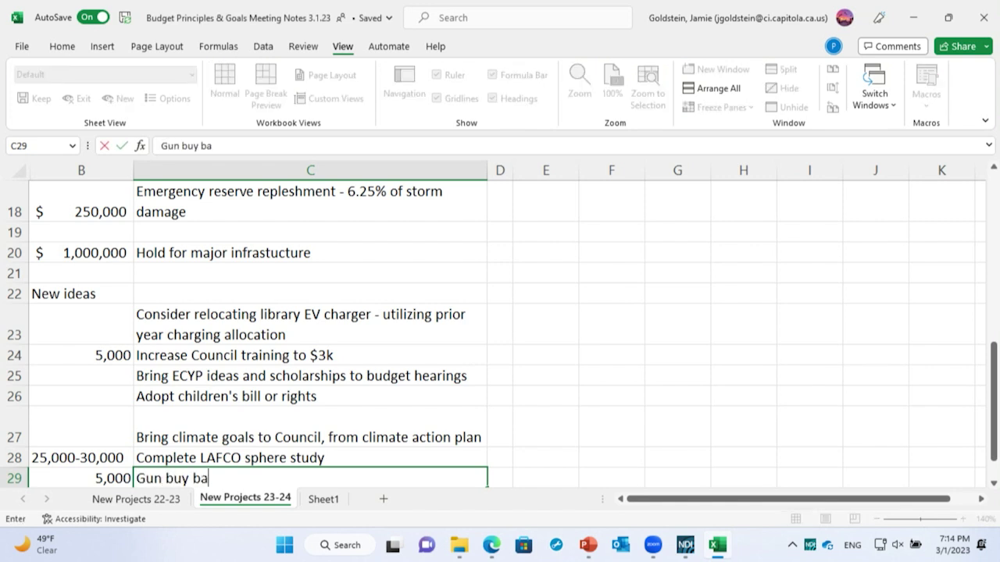
pyautogui.write('ck')
# - Reduce the height of row 27 to a single line, matching the neighbouring idea rows
pyautogui.scroll(-1, 500, 334)
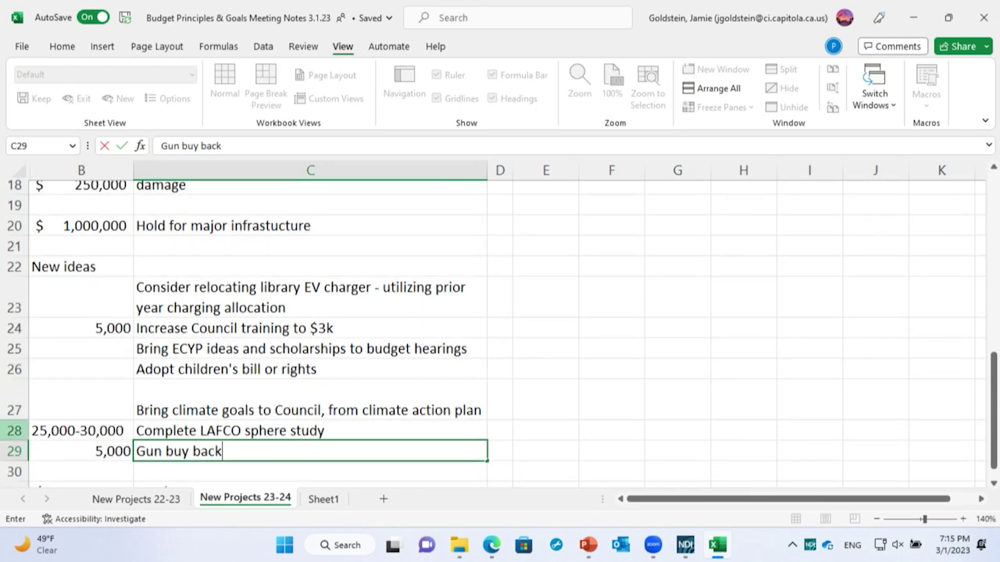
pyautogui.click(14, 430)
pyautogui.moveTo(14, 420); pyautogui.dragTo(14, 400)
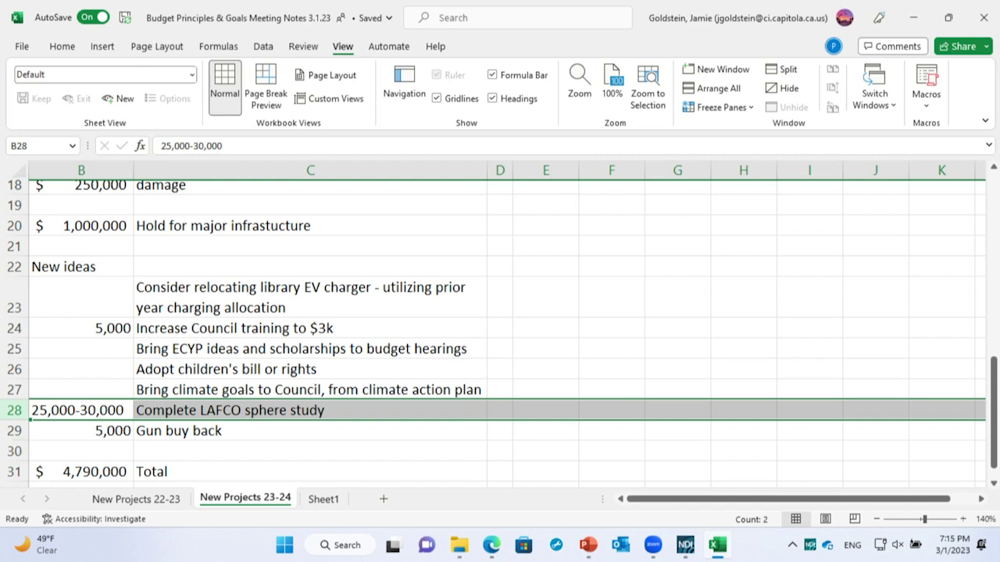
# - Insert four blank rows above the climate goals idea in row 27
pyautogui.moveTo(14, 451); pyautogui.dragTo(14, 389)
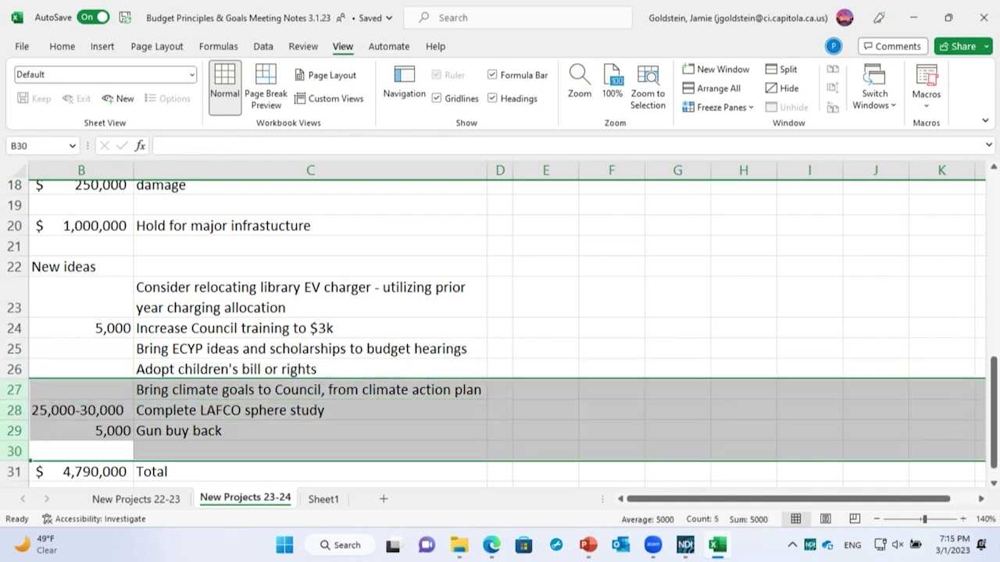
pyautogui.rightClick(28, 411)
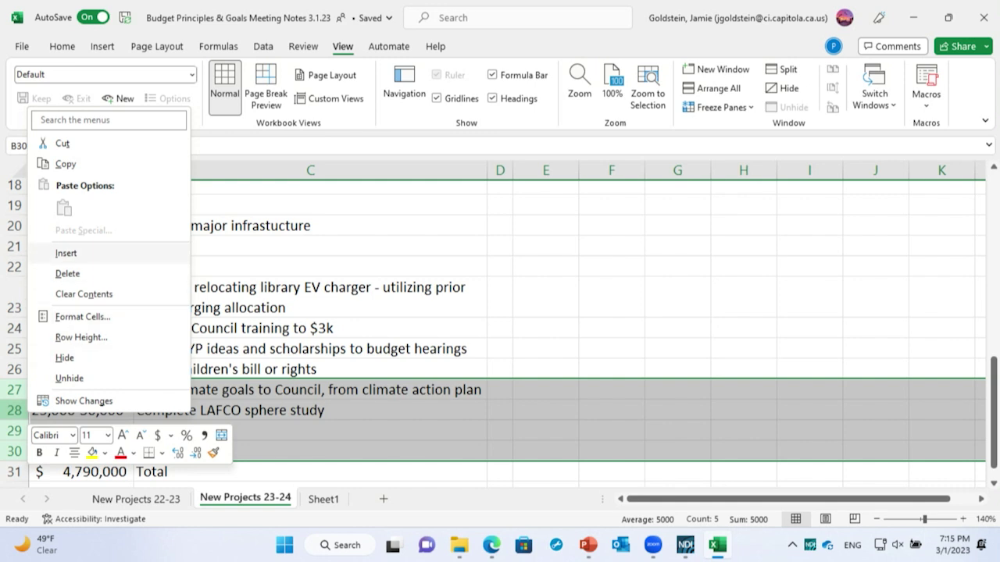
pyautogui.click(66, 253)
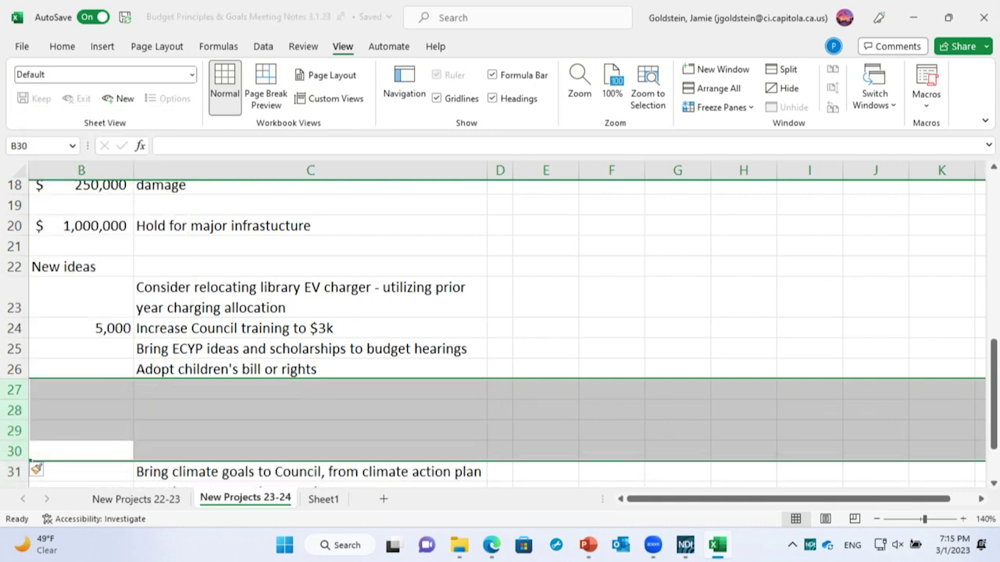
# - Move the climate goals, LAFCO study and gun buy back entries up to B27:C29 and shrink row 27 to a single line
pyautogui.scroll(-2, 500, 328)
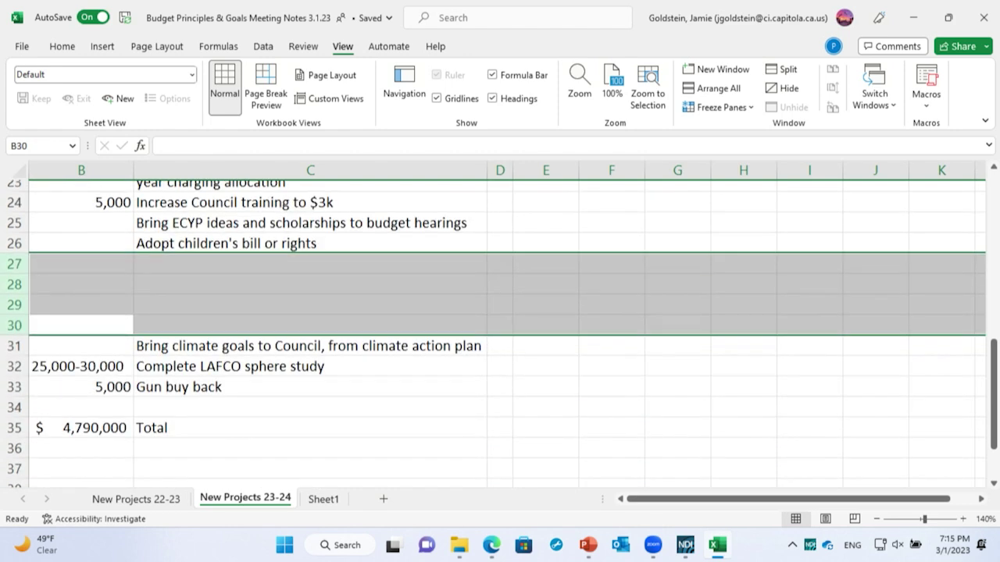
pyautogui.moveTo(234, 389); pyautogui.dragTo(81, 347)
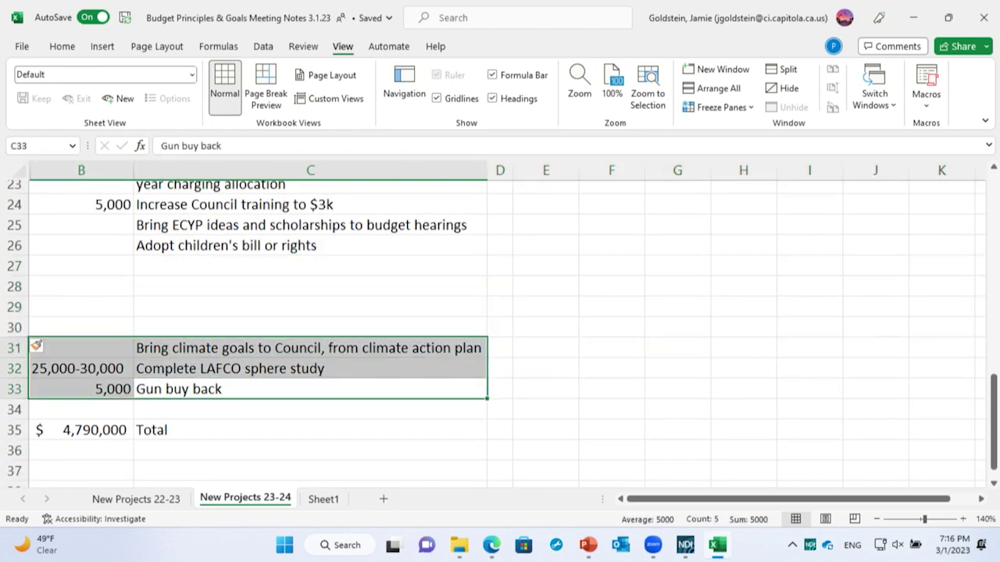
pyautogui.moveTo(487, 348); pyautogui.dragTo(12, 267)
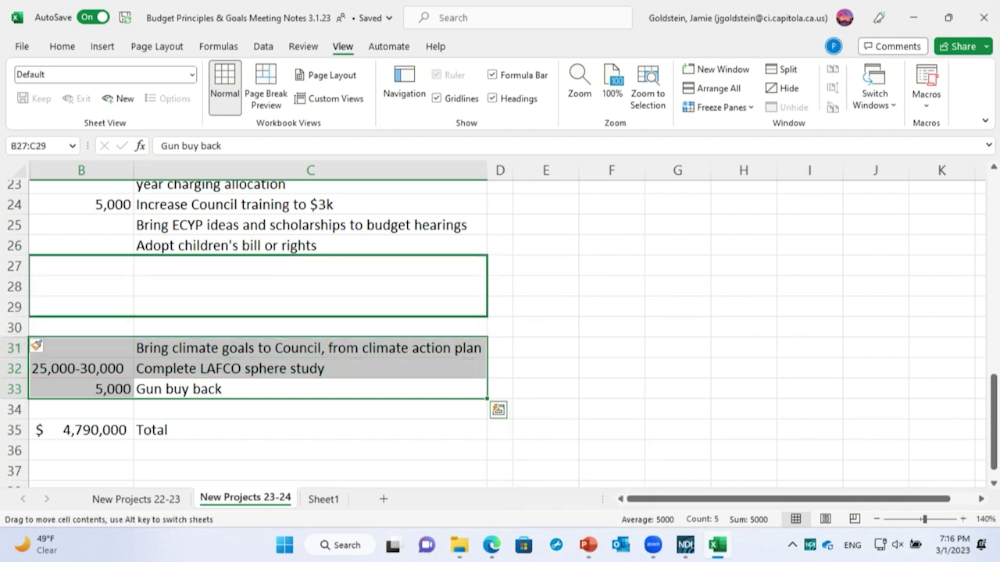
pyautogui.moveTo(12, 267); pyautogui.dragTo(12, 267)
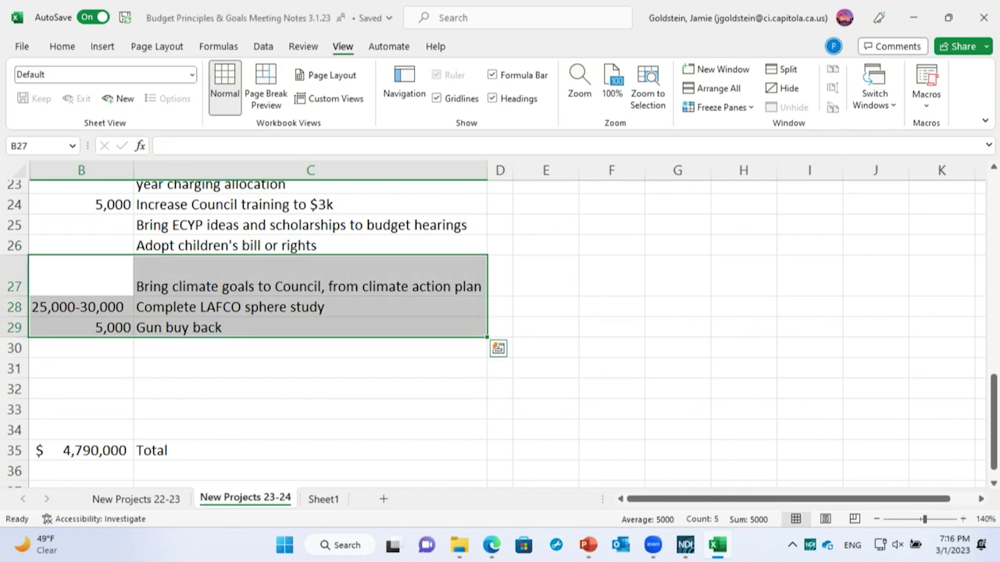
pyautogui.moveTo(14, 297); pyautogui.dragTo(14, 273)
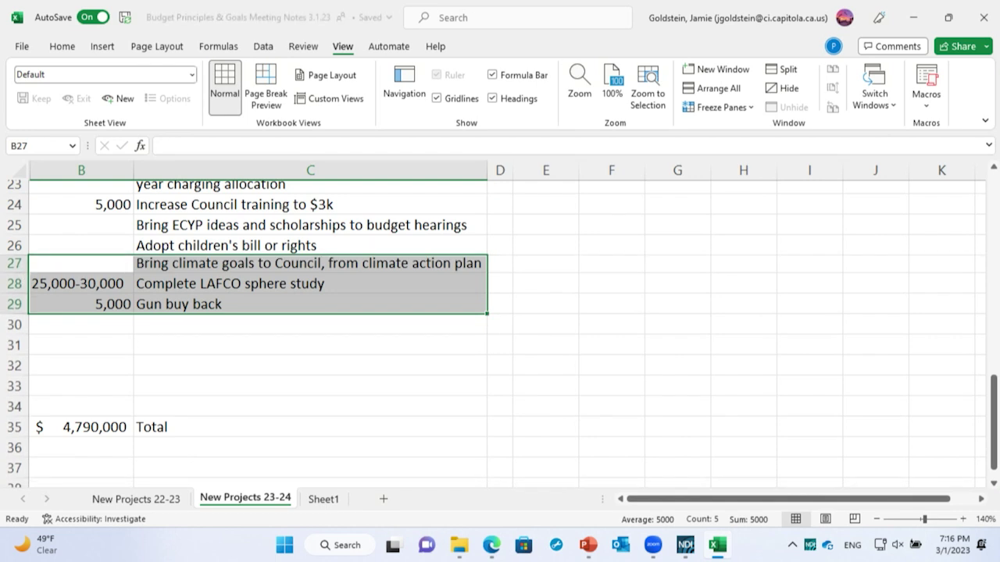
# - Enter a funding amount of 200,000 in cell B30
pyautogui.click(310, 324)
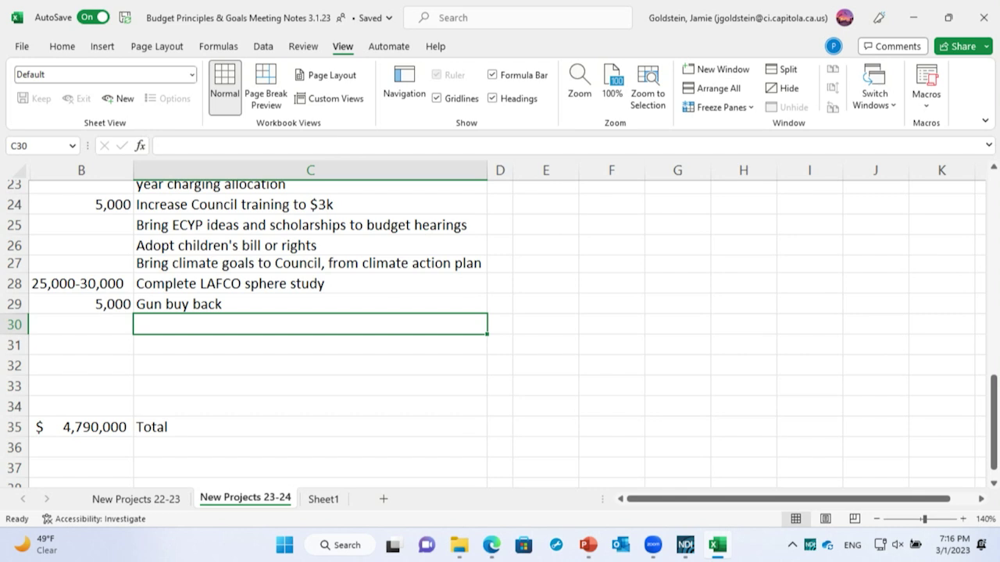
pyautogui.click(81, 324)
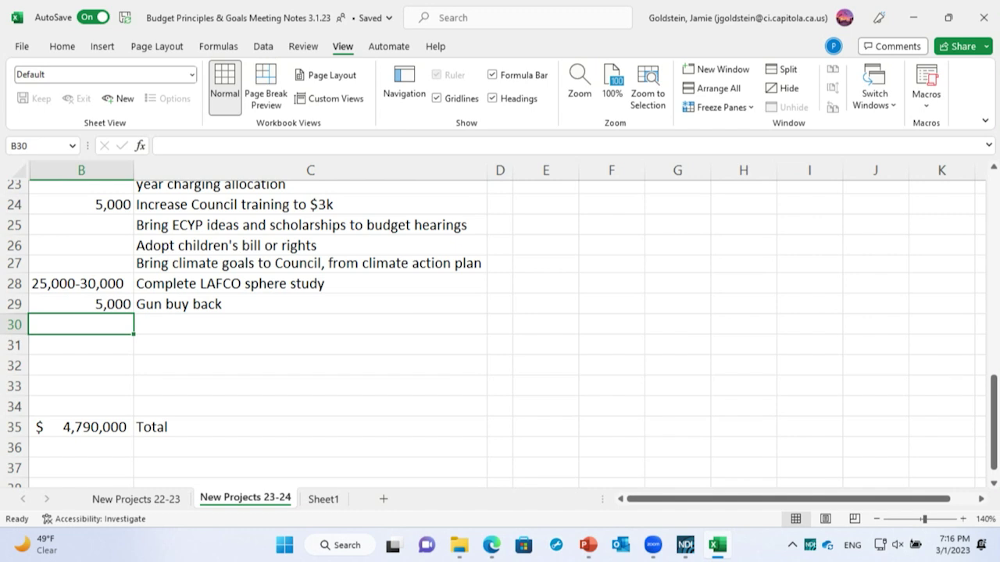
pyautogui.write('2000')
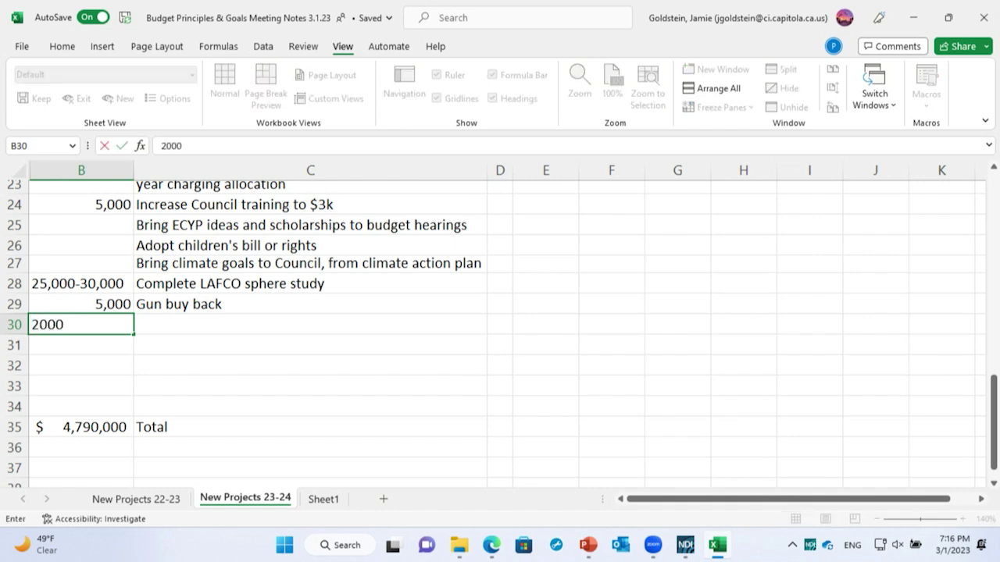
pyautogui.press('BackSpace')
pyautogui.write(',000')
pyautogui.press('Tab')
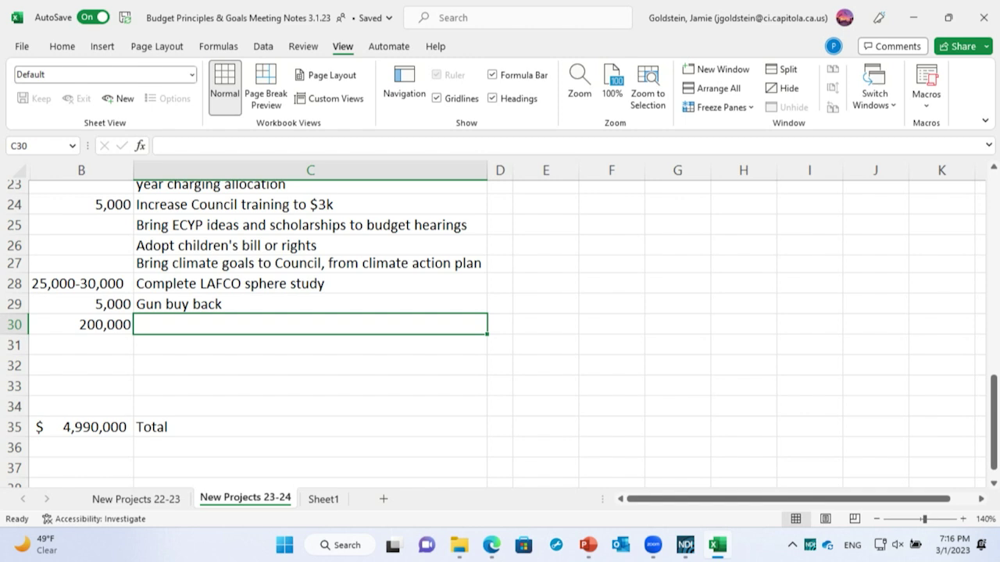
# - Enter the idea "Allocate funding from $1mil to UD playground" in cell C30
pyautogui.write('Allocate ')
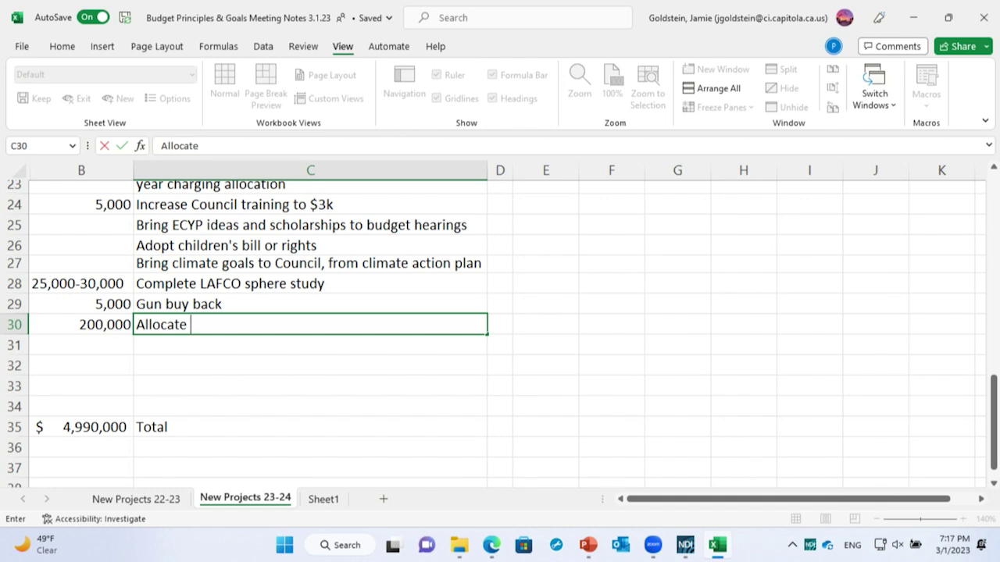
pyautogui.write('funding from $1')
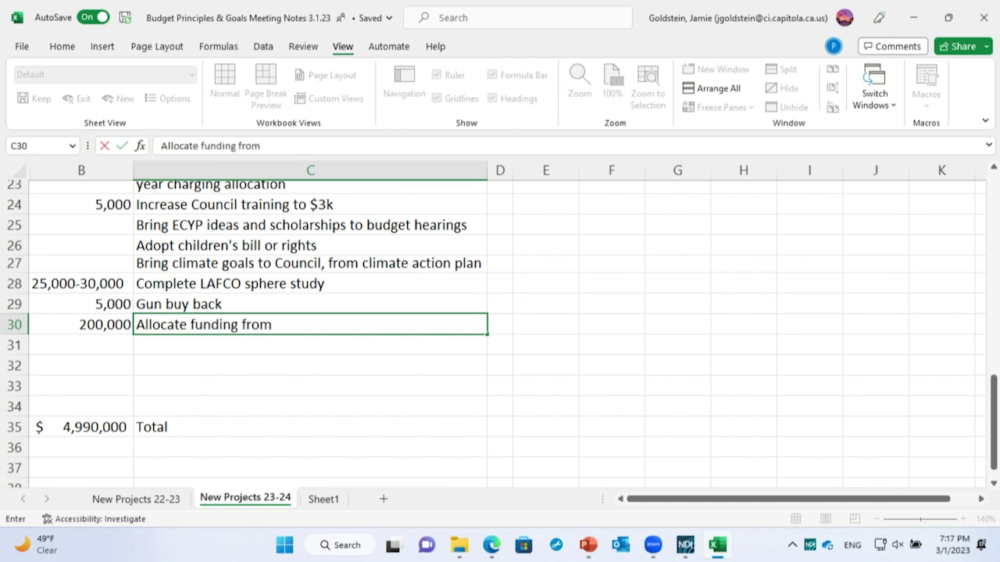
pyautogui.write('mil to ')
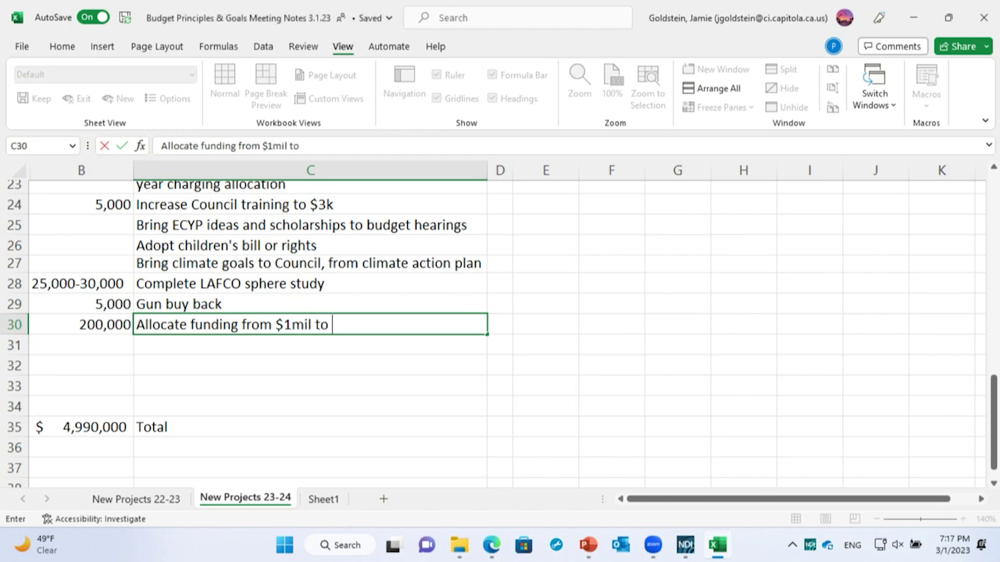
pyautogui.write('UD')
pyautogui.write('playground')
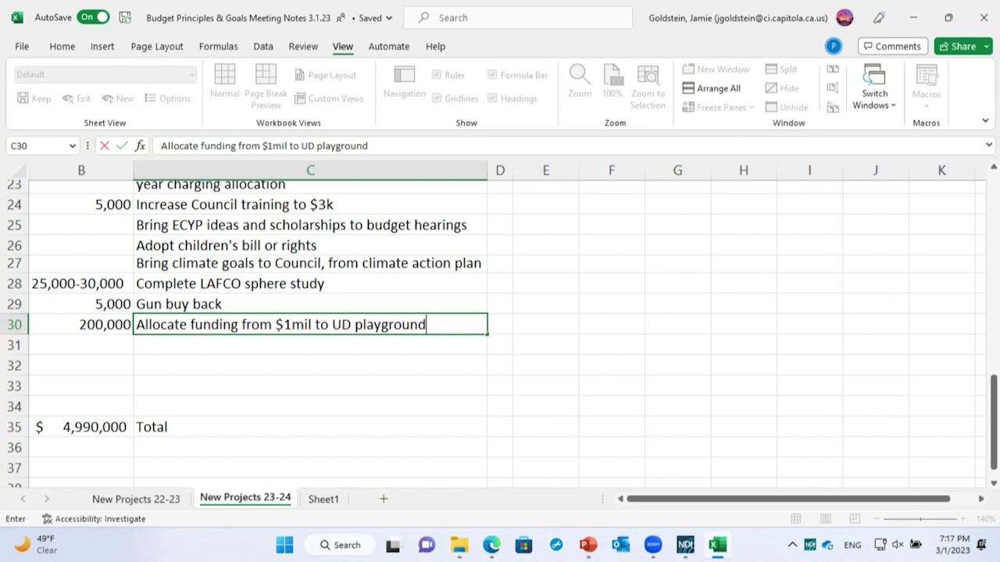
pyautogui.press('Return')
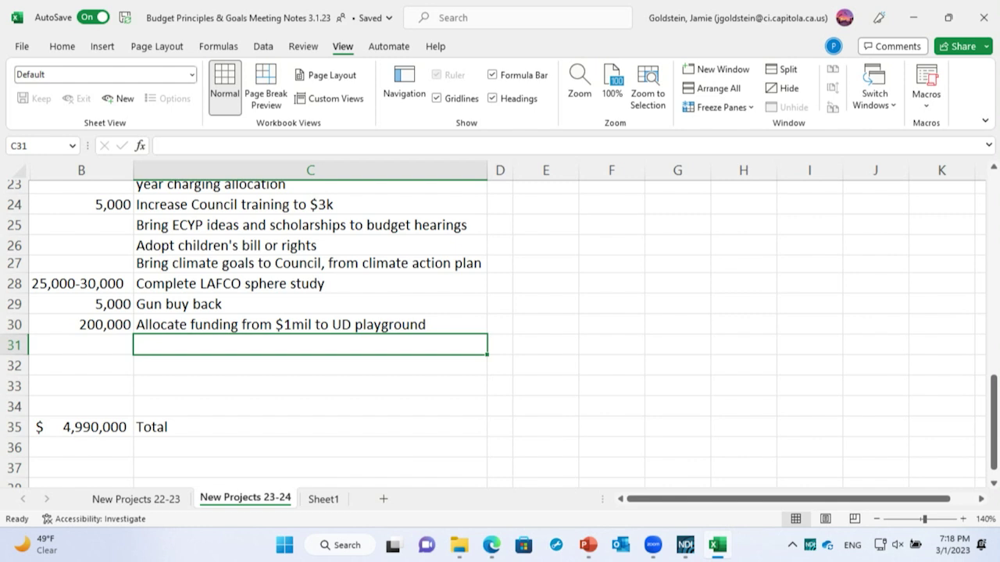
# - Enter the idea "Turf project at Jade St." in C31 and select its amount cell B31
pyautogui.write('Turf project at Jade St.')
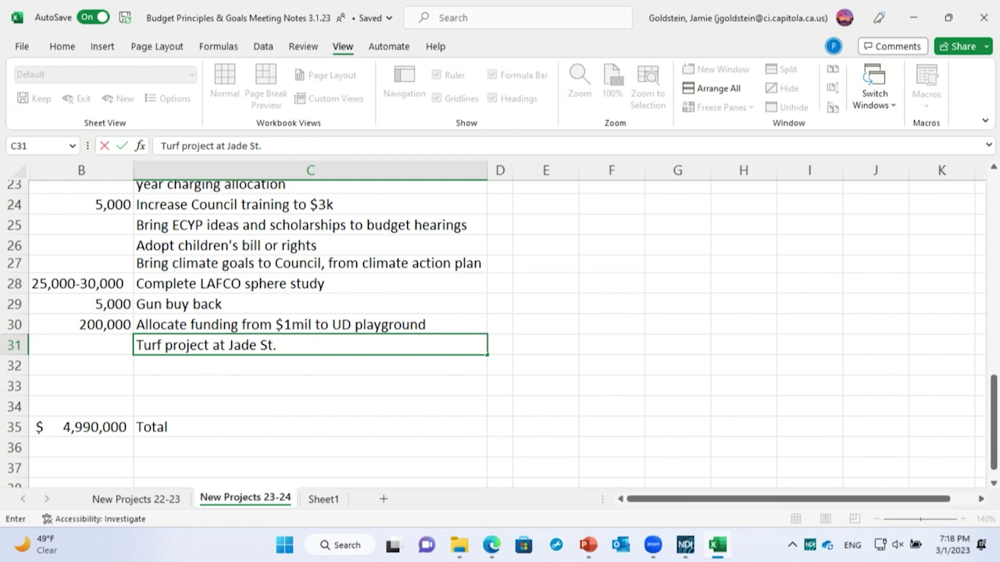
pyautogui.click(81, 344)
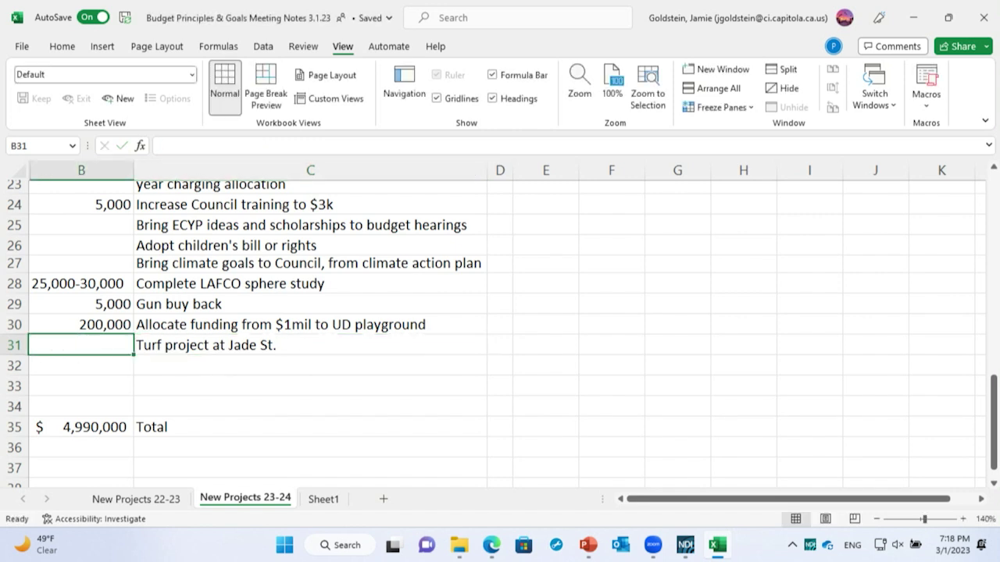
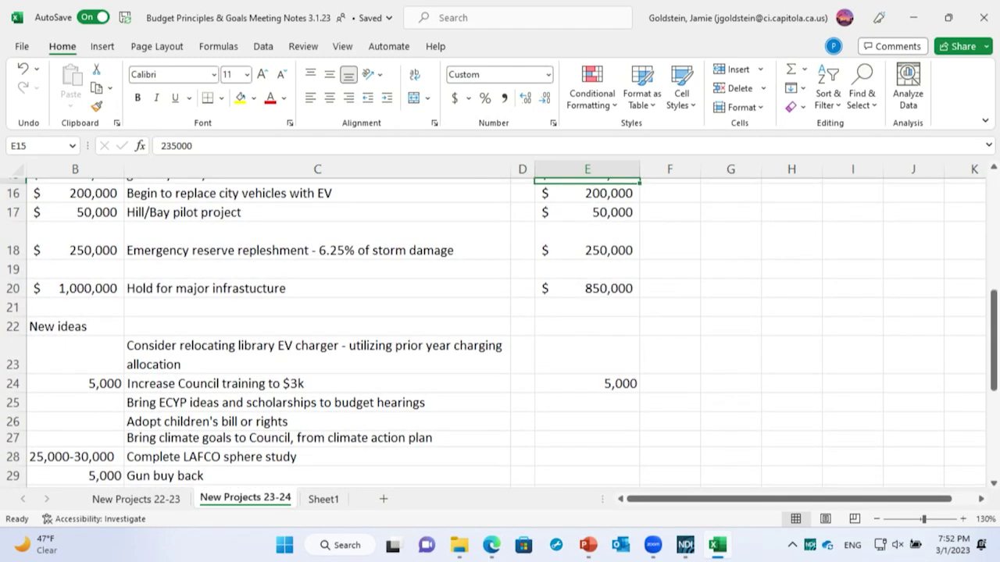
# - Enter the formula =B33 in E33 to carry over the Esplande Park funding amount
pyautogui.scroll(-5, 500, 333)
pyautogui.scroll(-1, 500, 333)
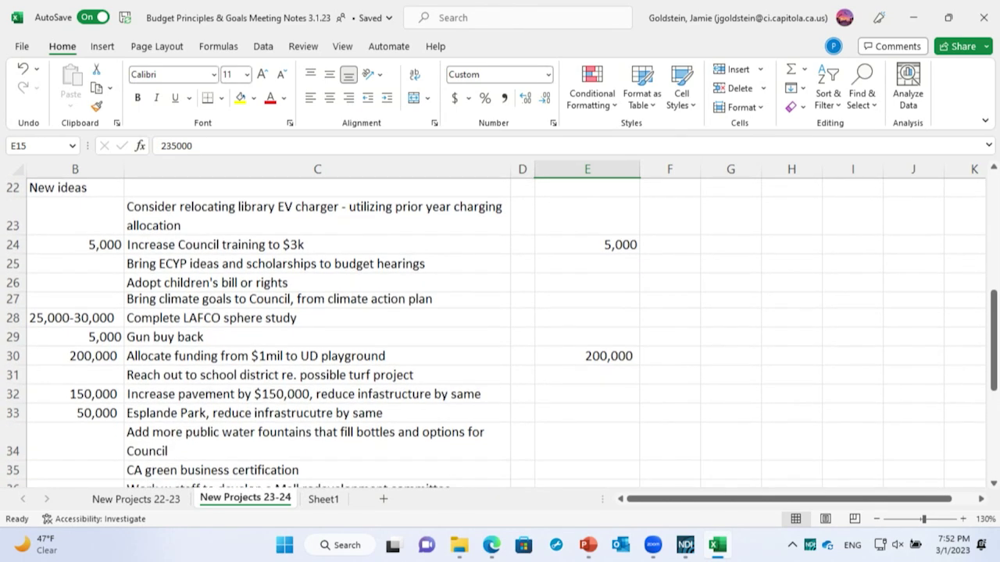
pyautogui.click(587, 413)
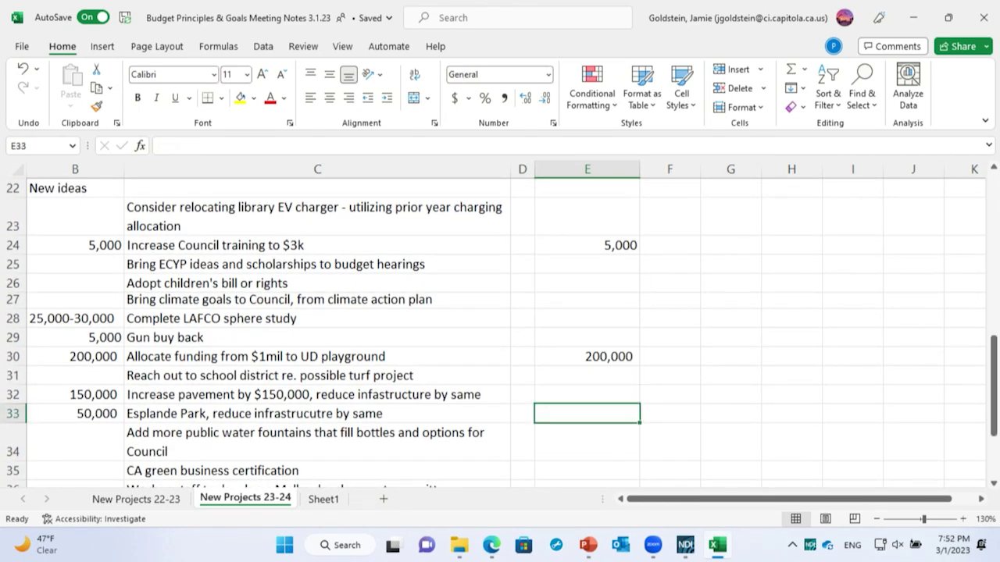
pyautogui.write('=')
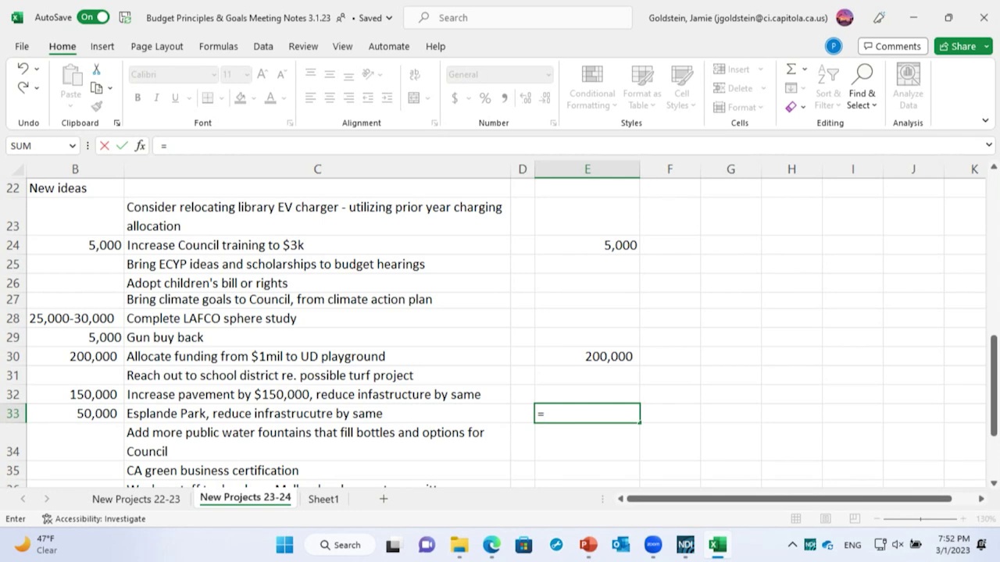
pyautogui.click(75, 413)
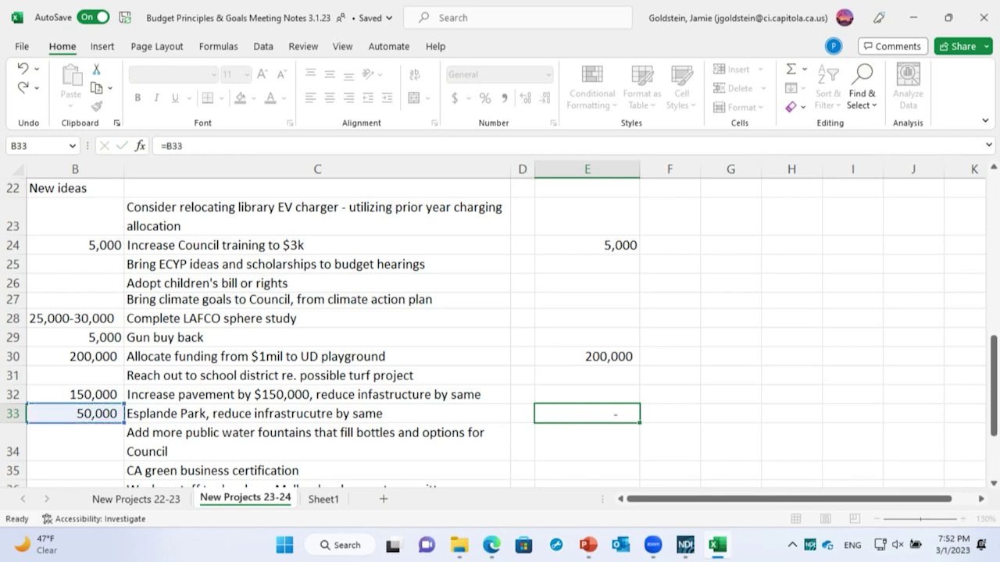
pyautogui.press('Return')
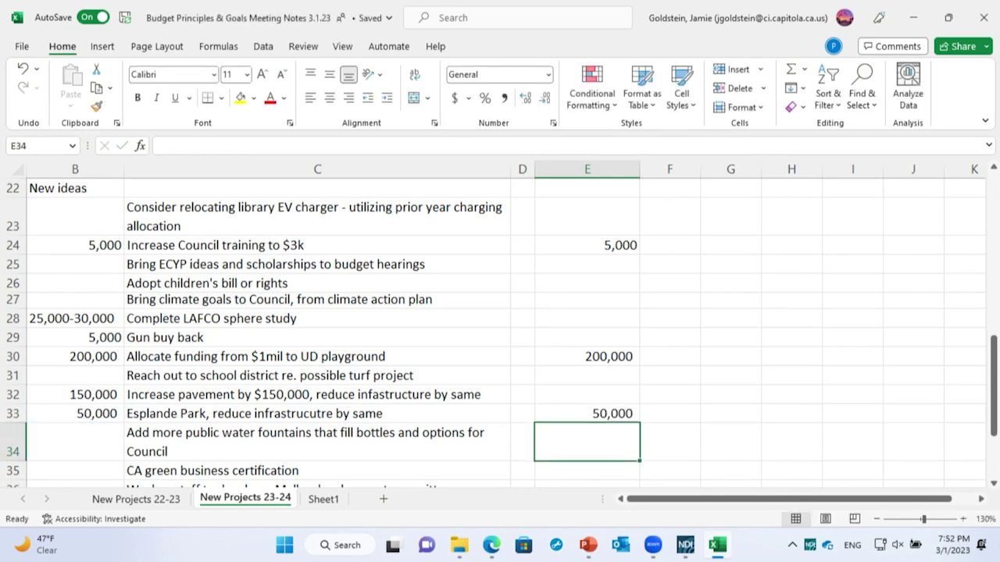
# - Set the major infrastructure hold amount in E20 to 800,000
pyautogui.scroll(2, 500, 328)
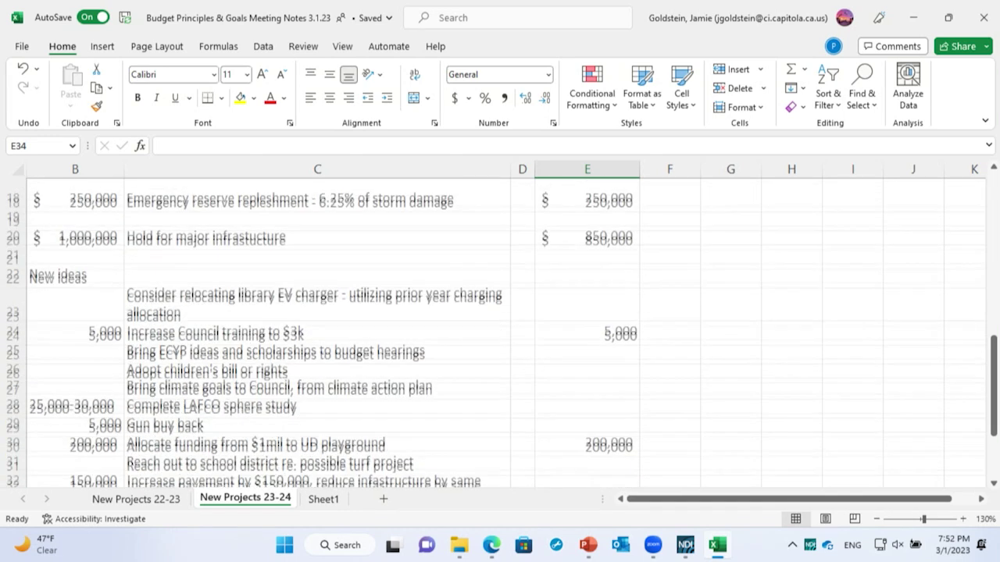
pyautogui.click(586, 244)
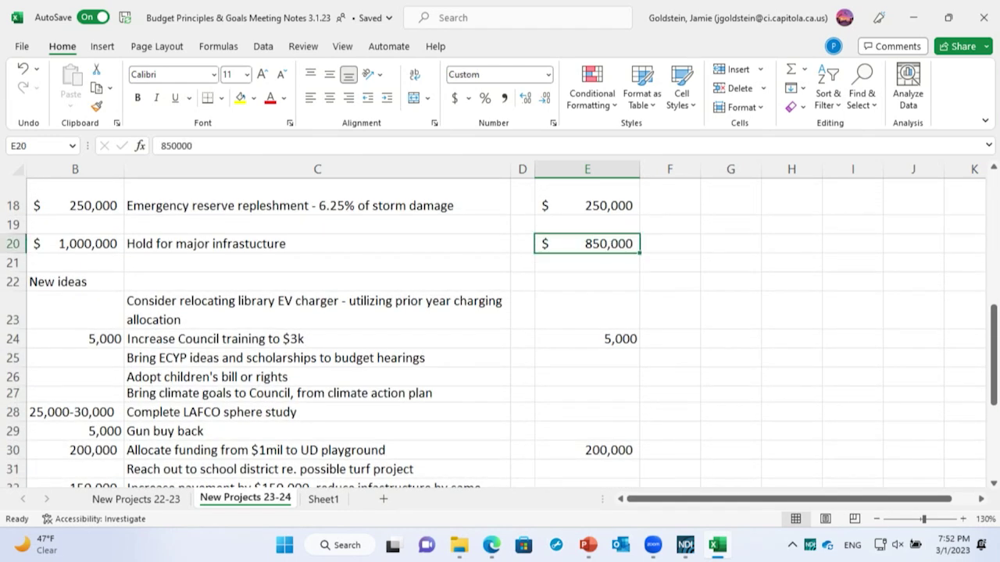
pyautogui.write('800,000')
pyautogui.press('Return')
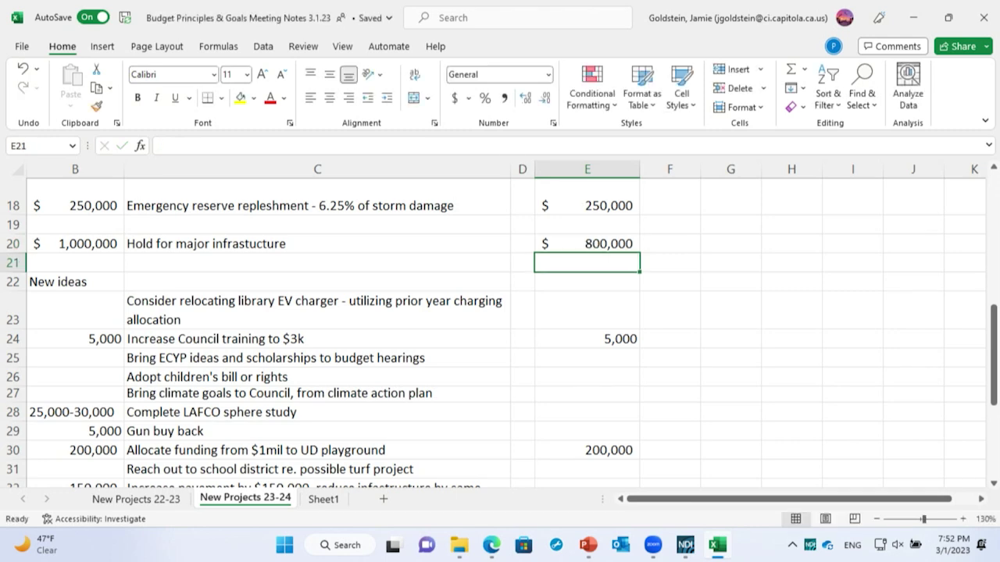
# - Copy the total formula from B41 into E41 so it sums column E
pyautogui.scroll(-4, 500, 328)
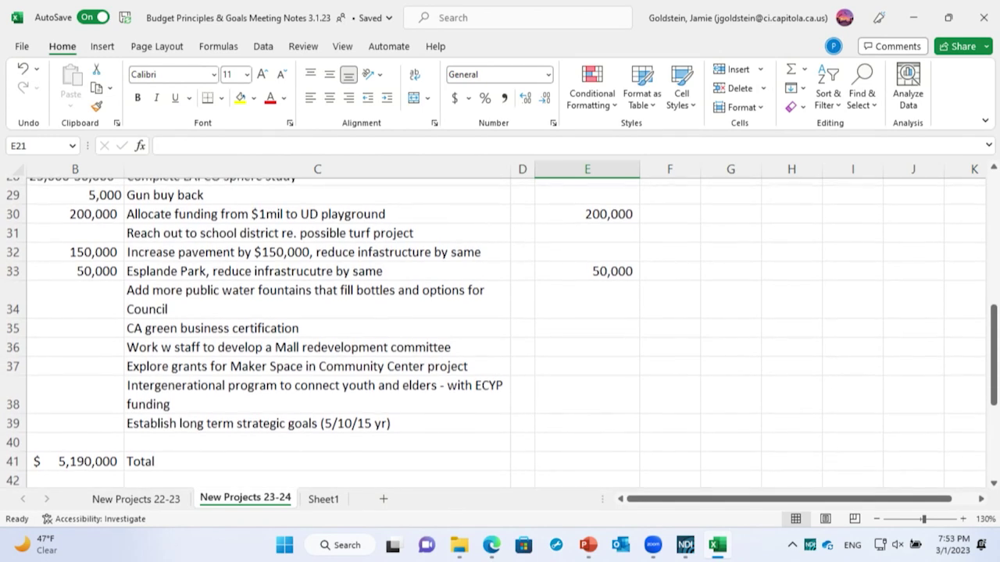
pyautogui.click(75, 461)
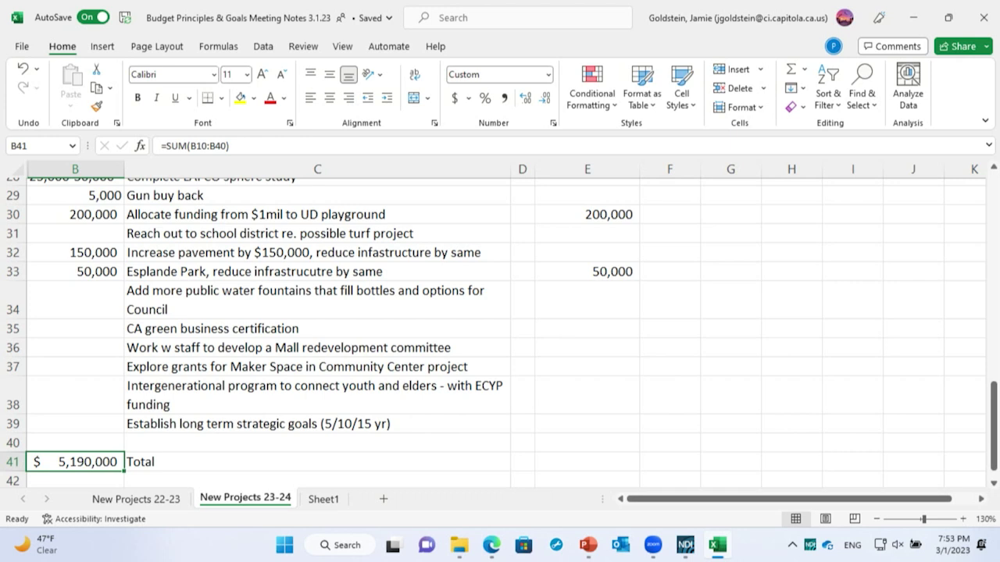
pyautogui.hotkey('ctrl', 'c')
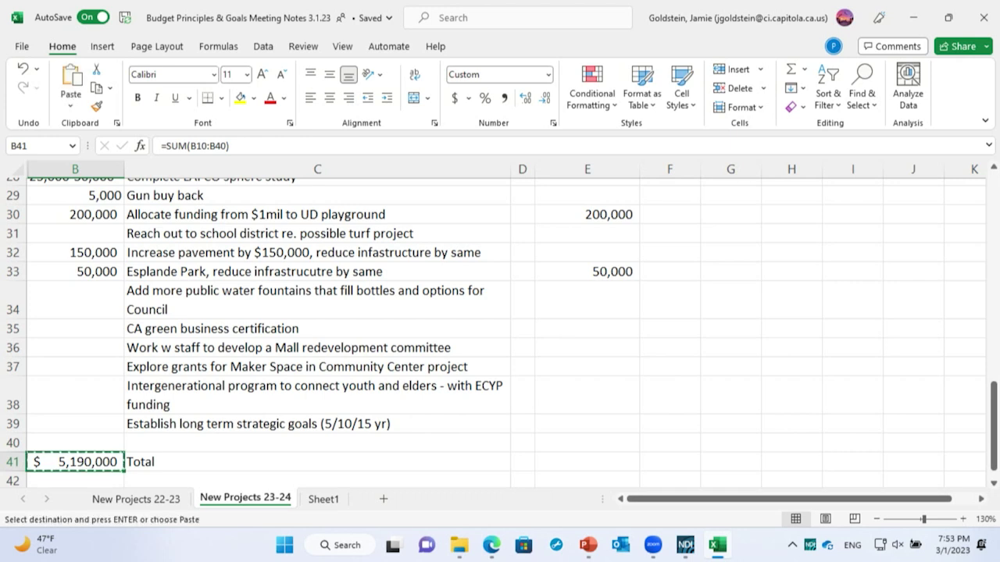
pyautogui.click(582, 462)
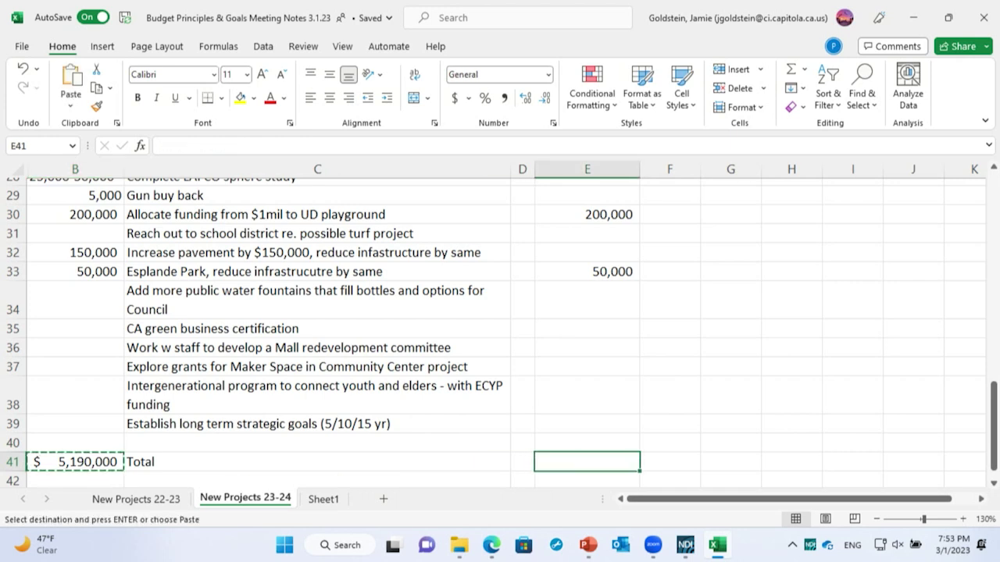
pyautogui.hotkey('ctrl', 'v')
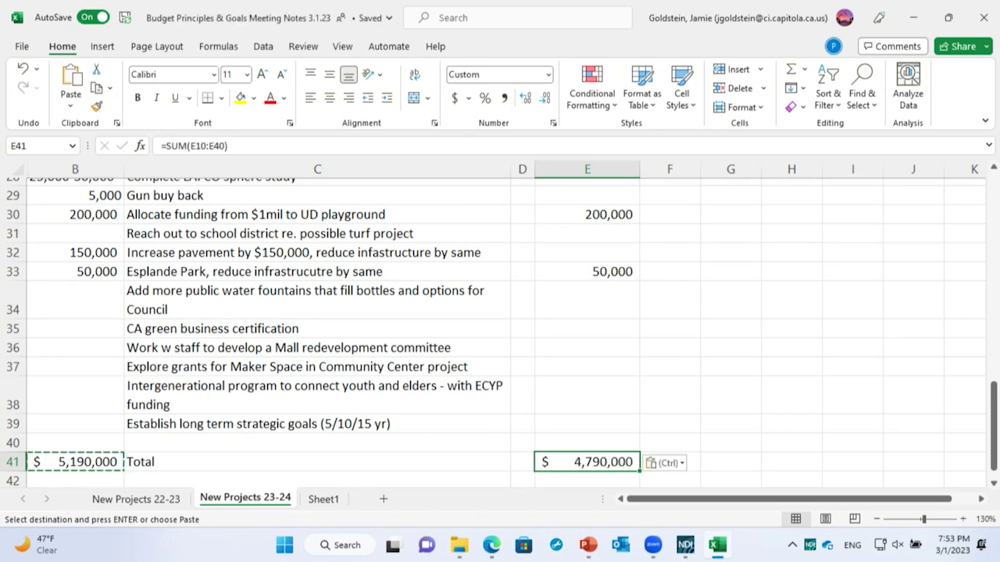
pyautogui.scroll(1, 500, 328)
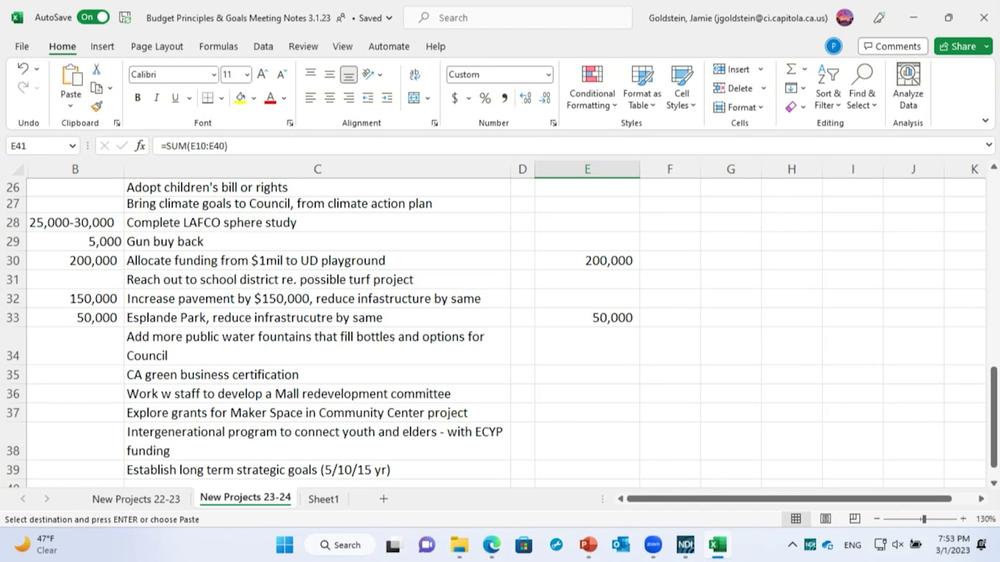
pyautogui.scroll(-1, 500, 328)
pyautogui.scroll(2, 500, 328)
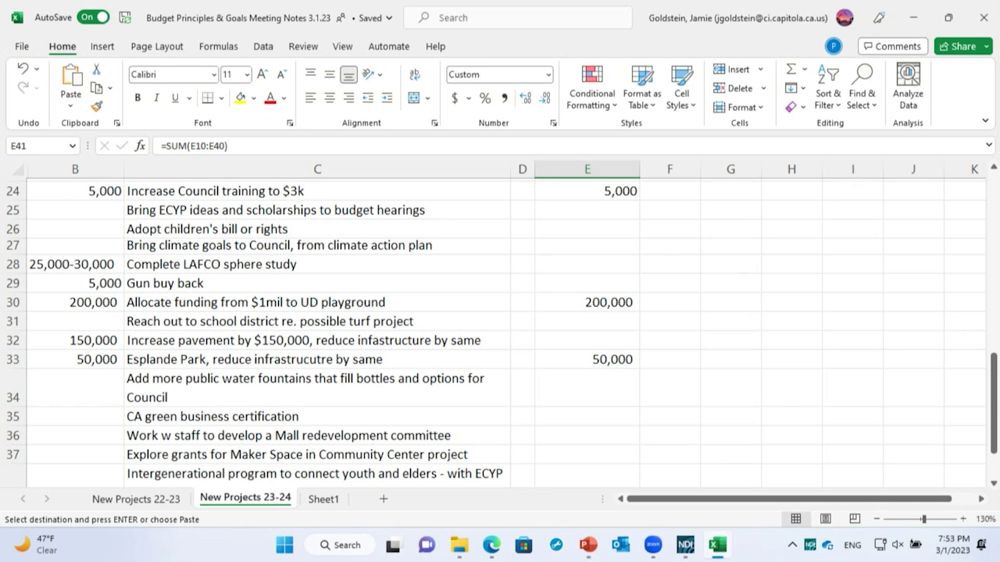
# - Highlight the "Complete LAFCO sphere study" idea in C28 with a yellow fill
pyautogui.click(211, 264)
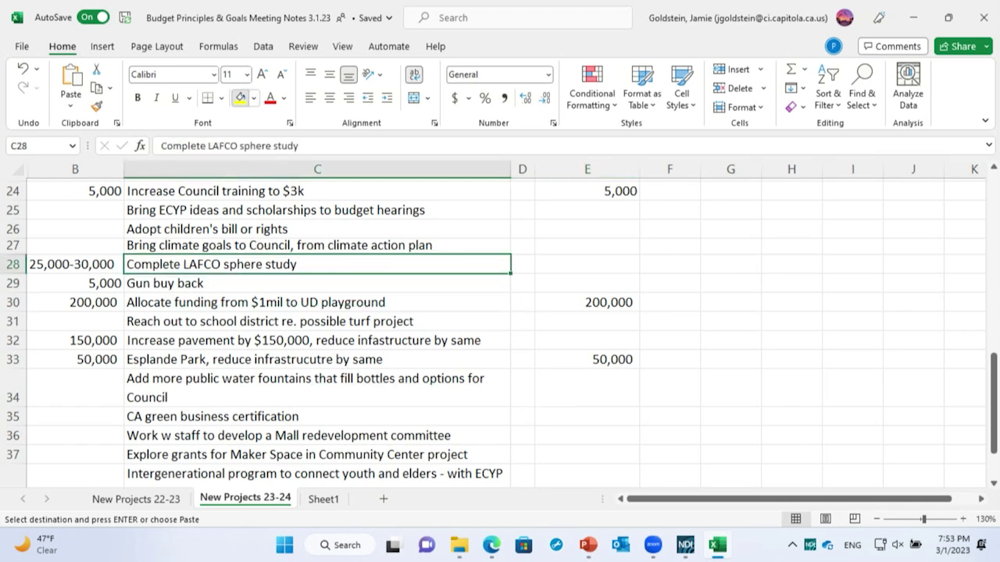
pyautogui.click(240, 98)
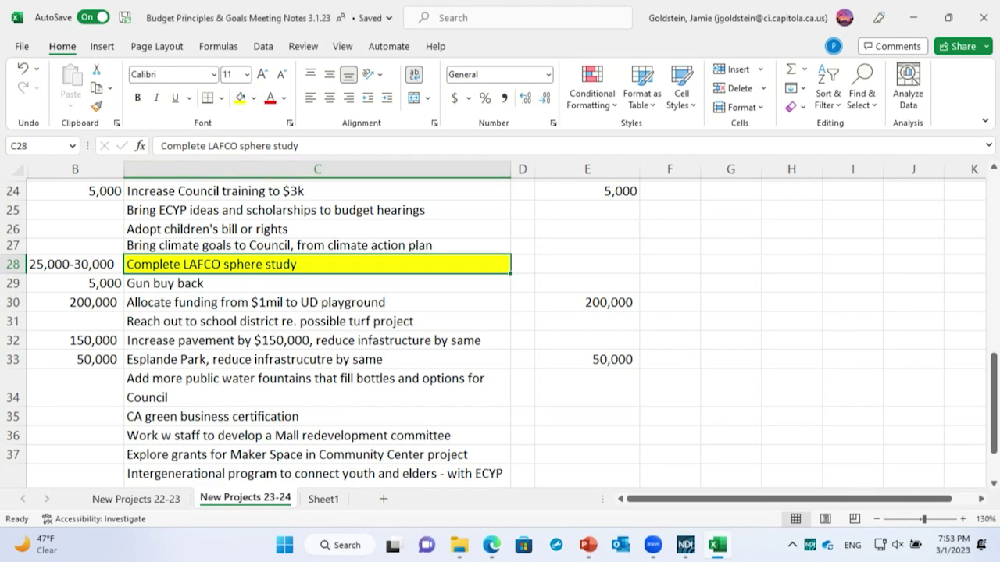
# - Clear the revised Council training amount from E24
pyautogui.scroll(1, 500, 333)
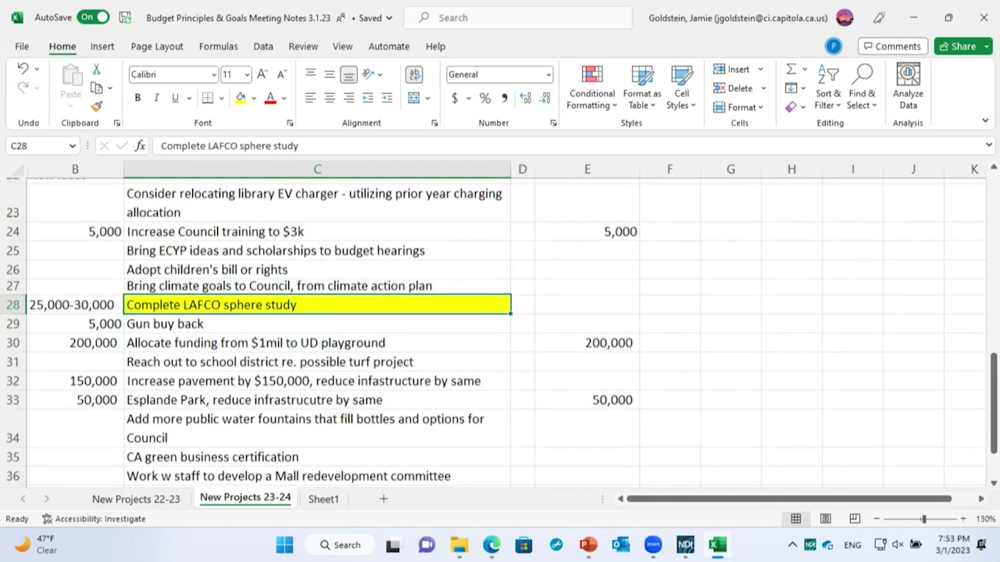
pyautogui.scroll(1, 499, 333)
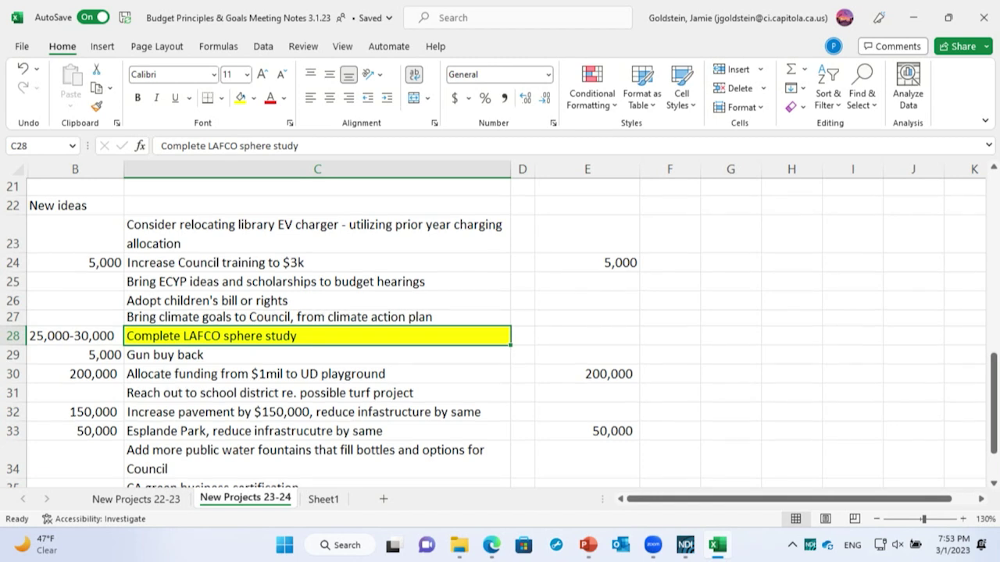
pyautogui.scroll(-1, 500, 328)
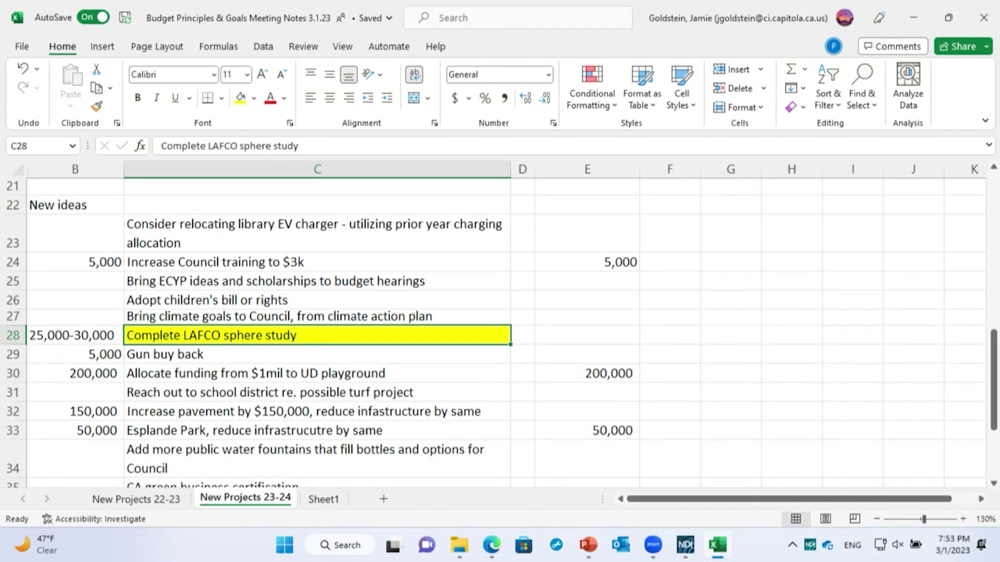
pyautogui.click(587, 261)
pyautogui.press('Delete')
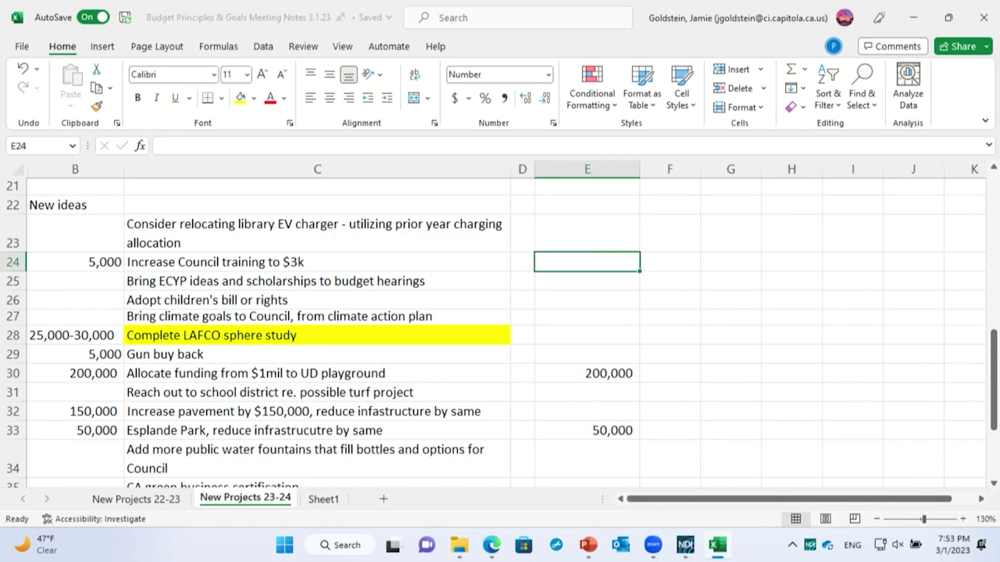
# - Make the column E total in E41 bold
pyautogui.scroll(-3, 500, 328)
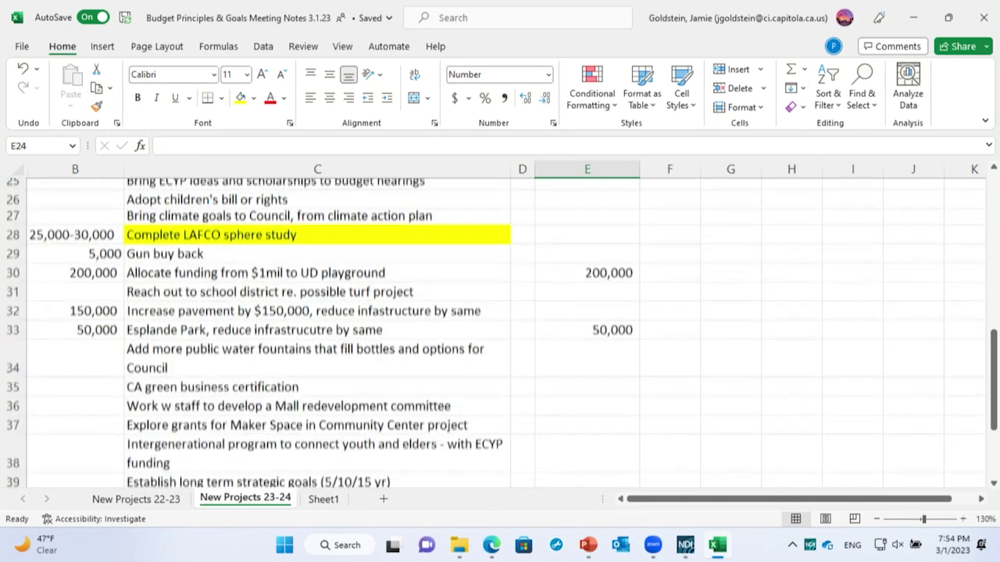
pyautogui.scroll(4, 500, 328)
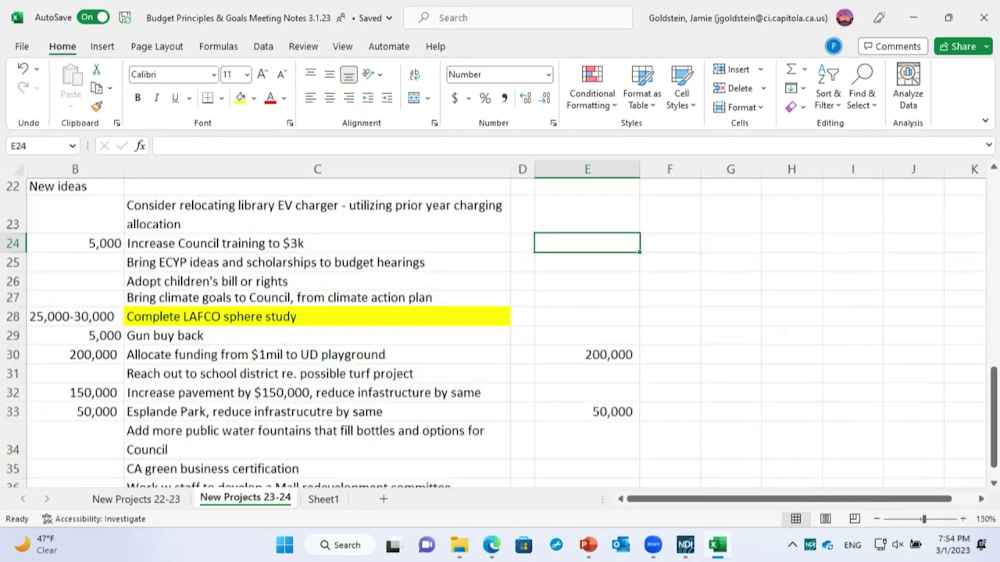
pyautogui.scroll(3, 499, 328)
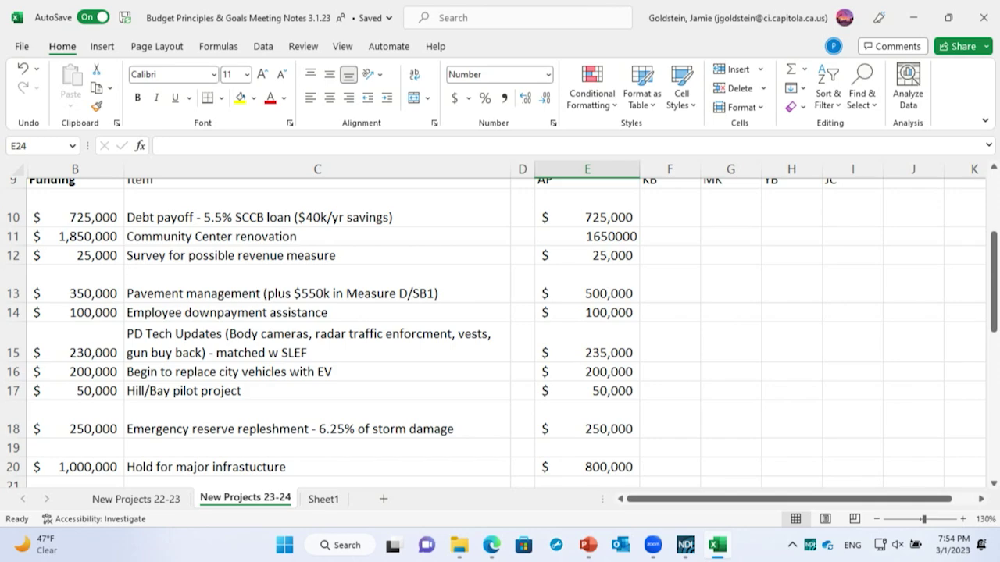
pyautogui.scroll(-3, 500, 328)
pyautogui.scroll(-1, 500, 328)
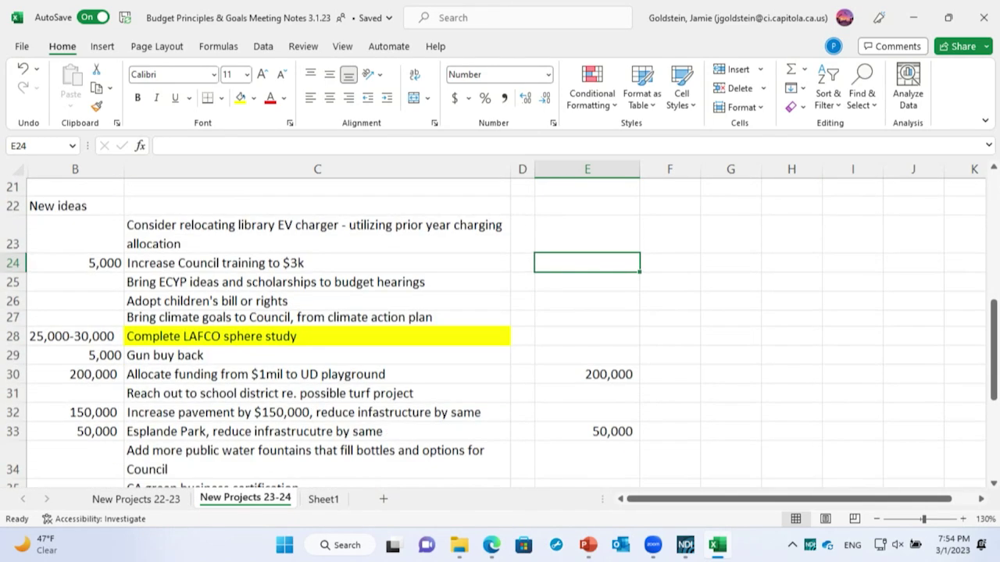
pyautogui.scroll(-3, 500, 328)
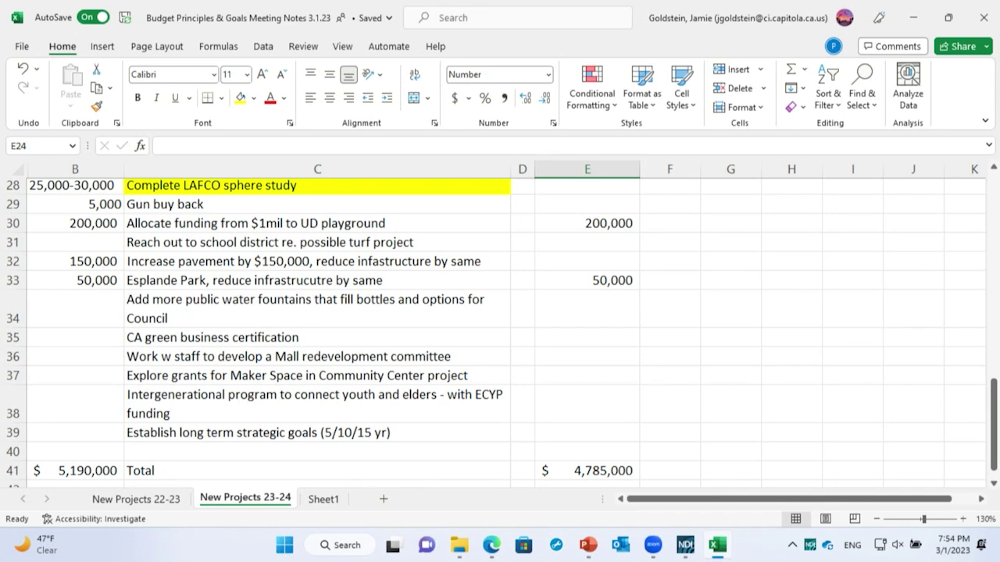
pyautogui.click(587, 470)
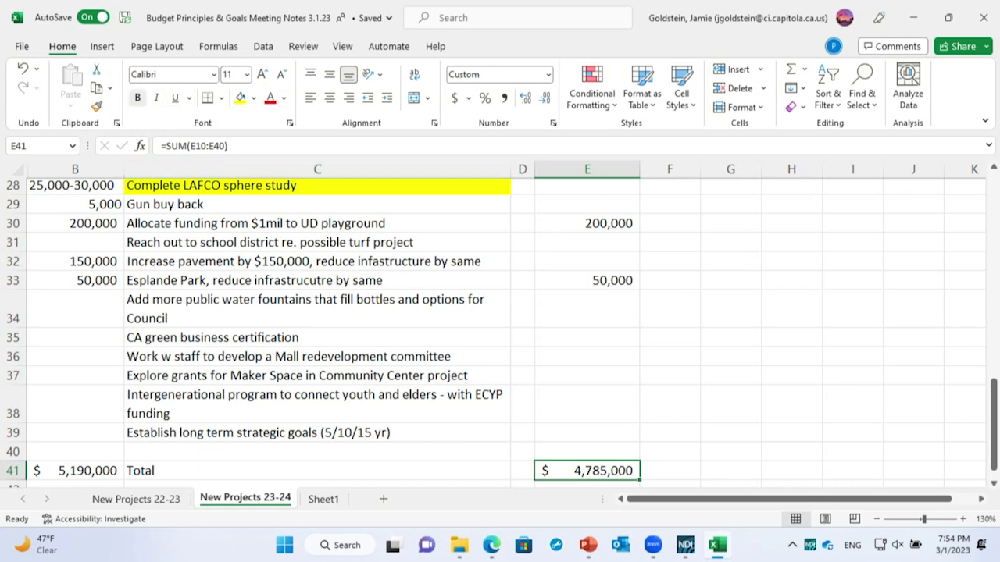
pyautogui.click(138, 98)
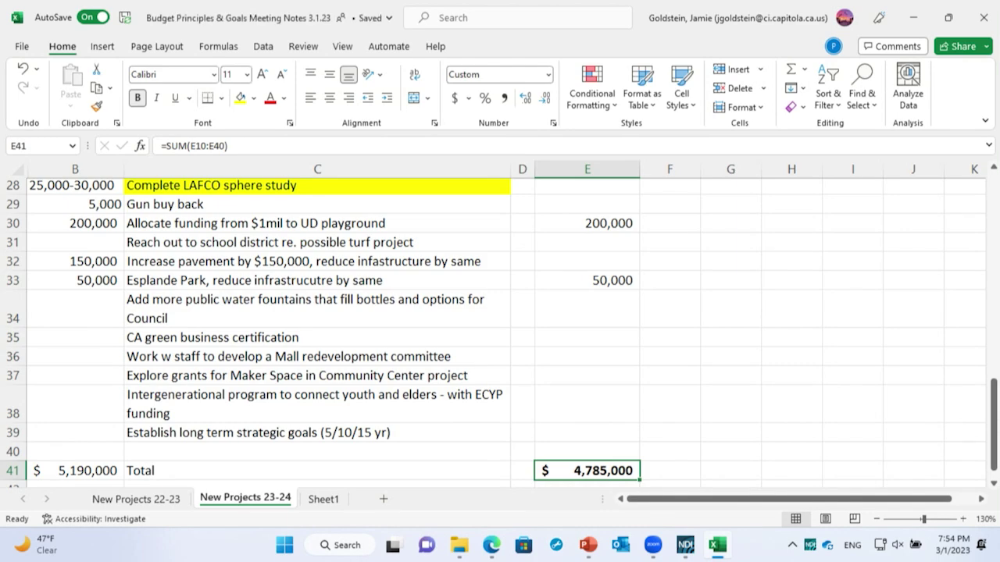
# - Review the revised allocations in column E and check which range the sum formula in E41 covers
pyautogui.scroll(2, 500, 328)
pyautogui.scroll(-3, 500, 328)
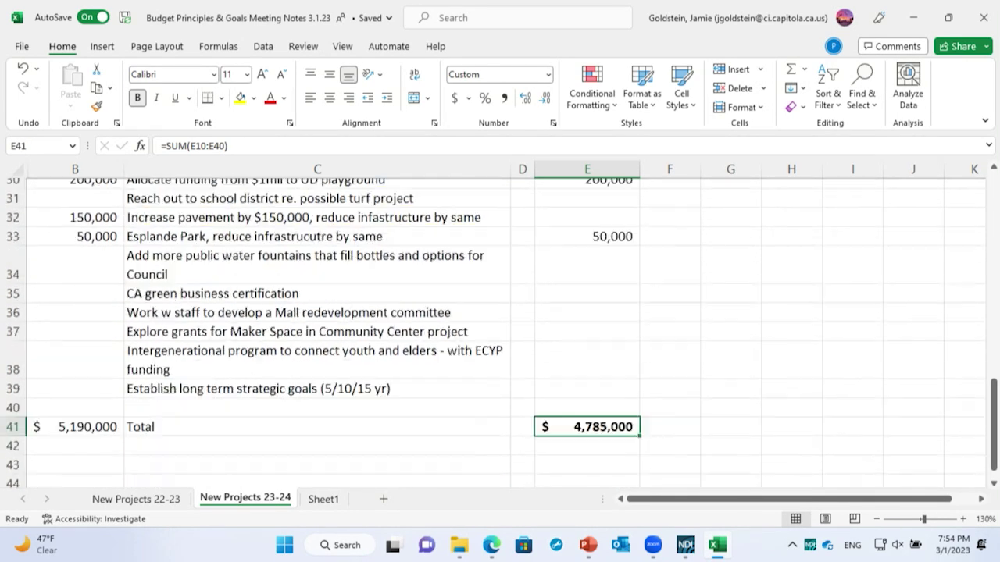
pyautogui.scroll(4, 500, 328)
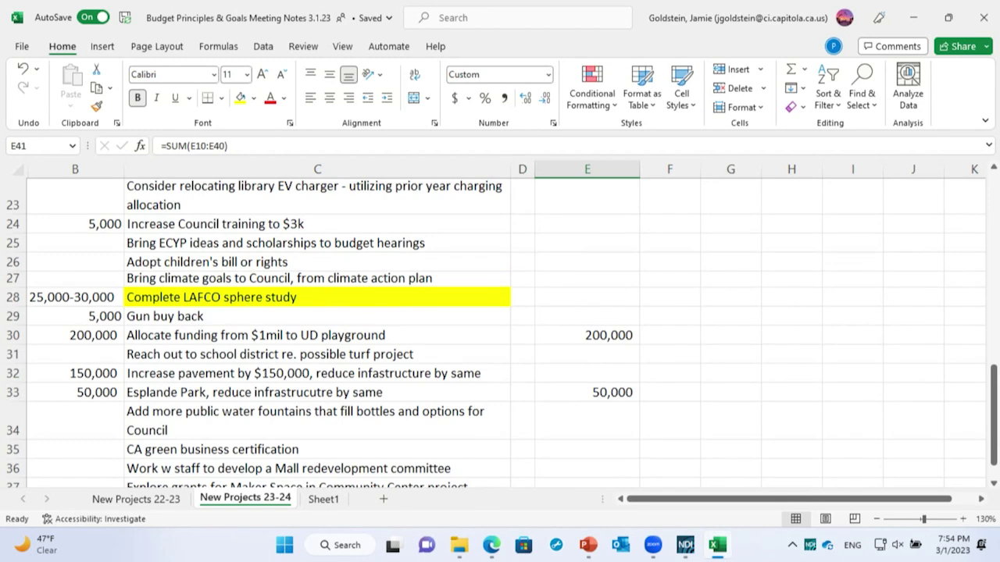
pyautogui.scroll(3, 499, 328)
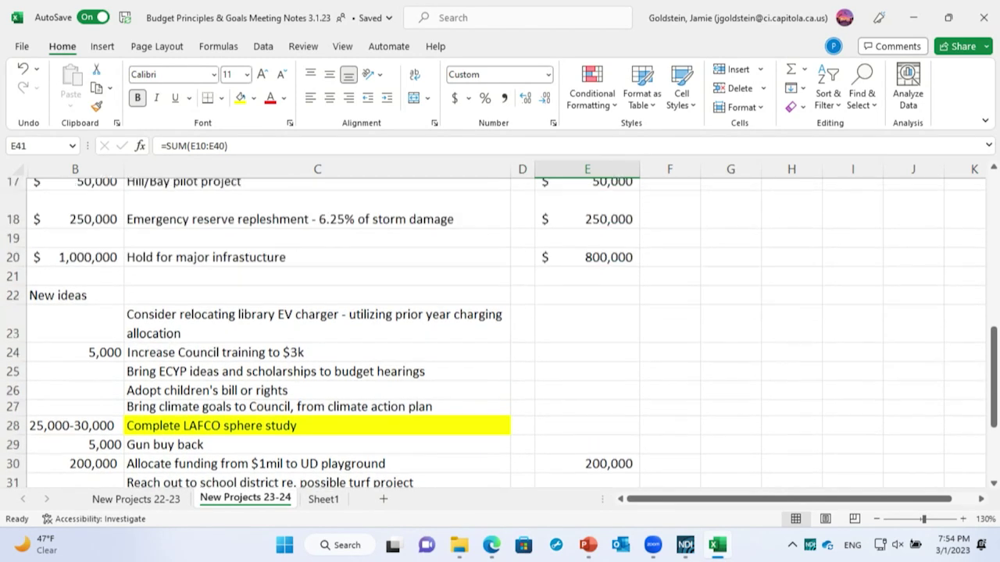
pyautogui.scroll(2, 500, 329)
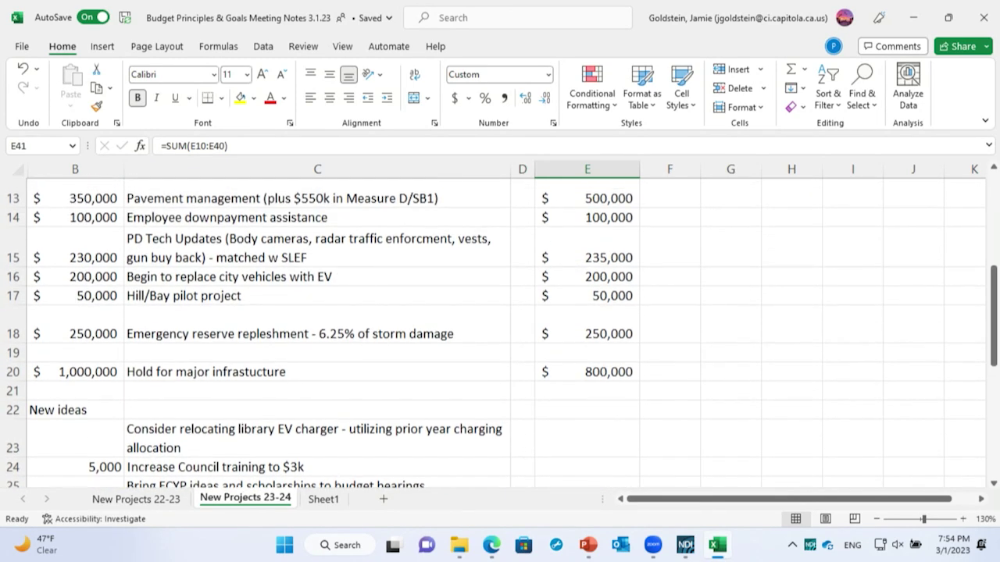
pyautogui.scroll(1, 500, 328)
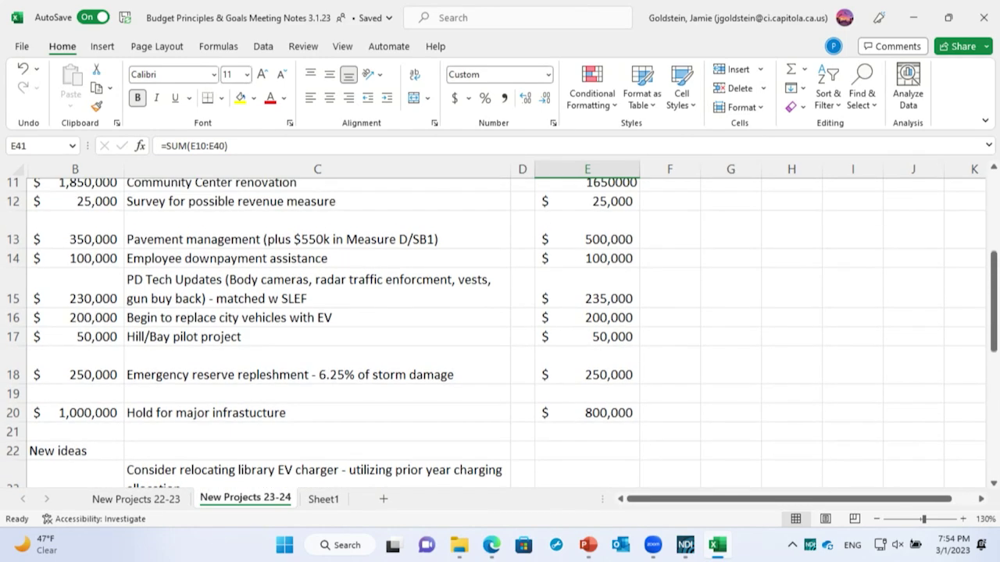
pyautogui.scroll(-3, 500, 328)
pyautogui.scroll(-7, 500, 328)
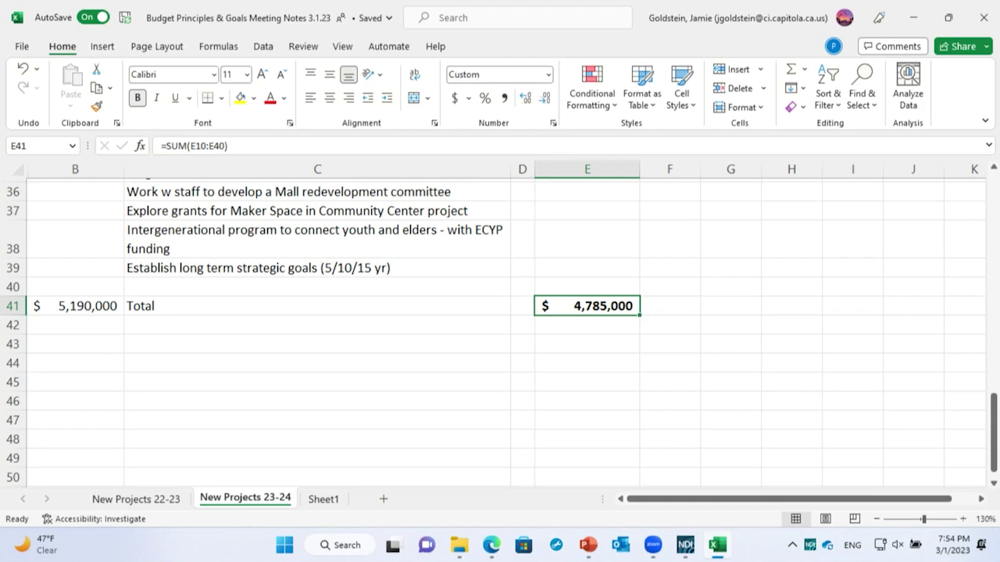
pyautogui.press('F2')
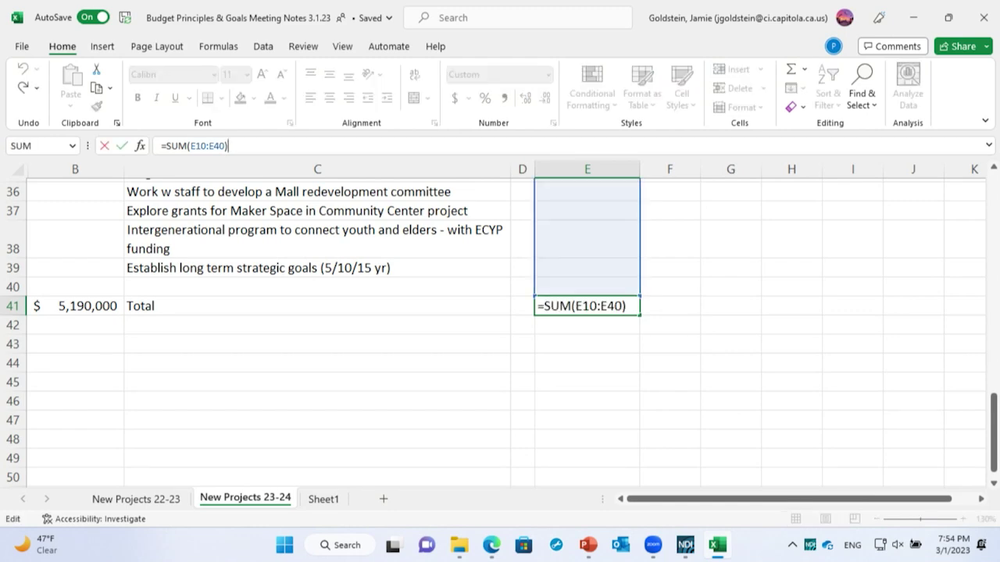
pyautogui.scroll(7, 500, 328)
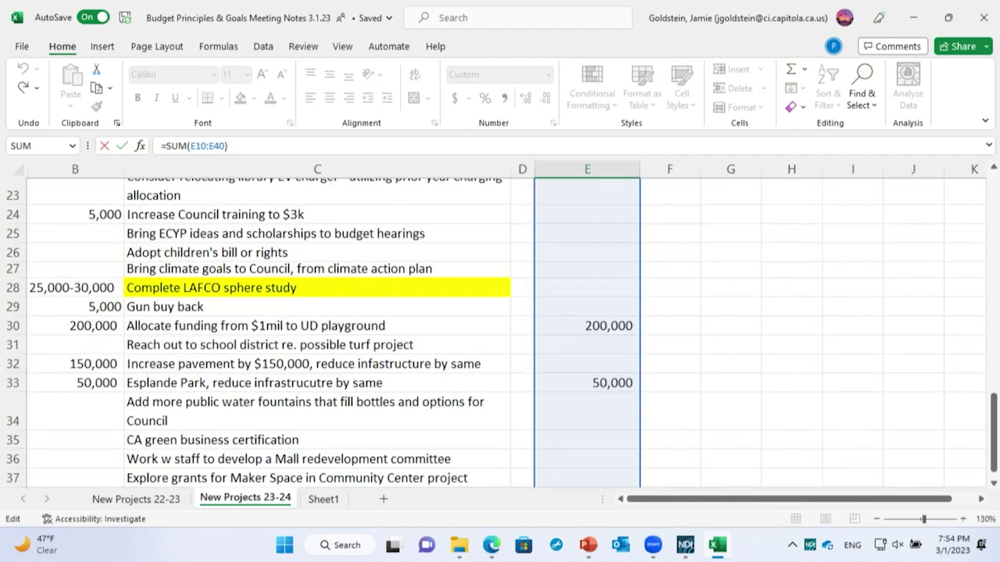
pyautogui.scroll(3, 500, 328)
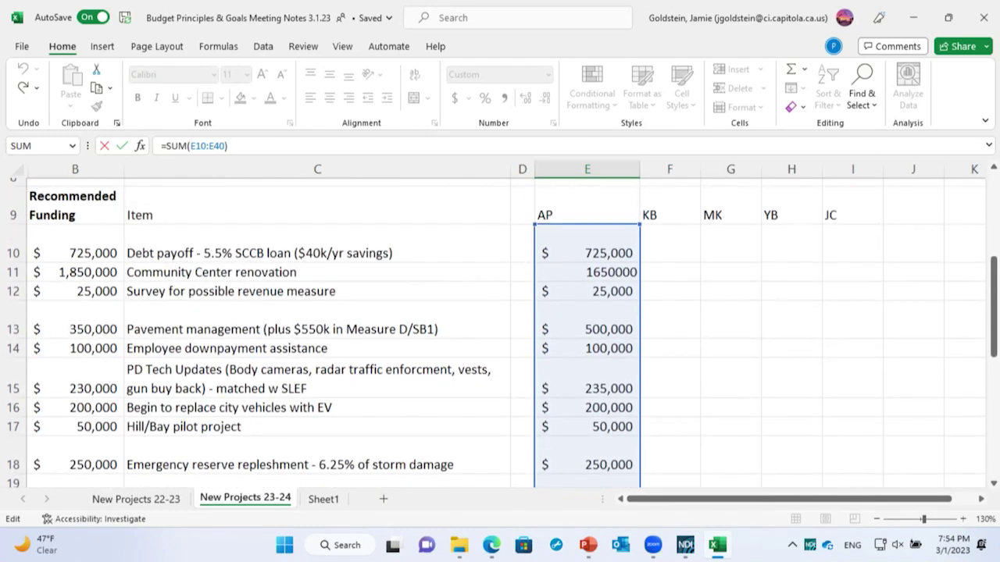
pyautogui.scroll(-3, 500, 328)
pyautogui.press('Return')
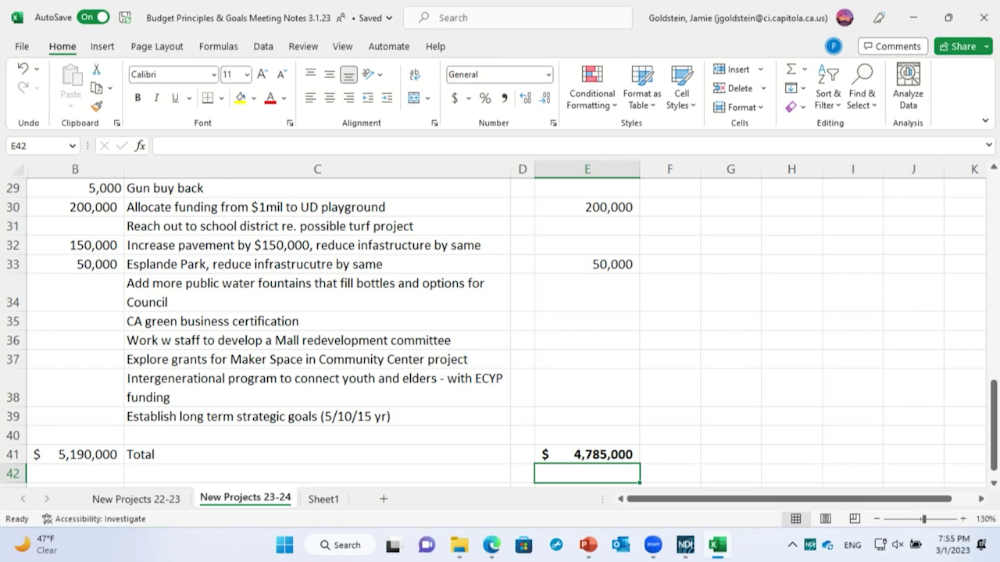
# - Enter 5000 in E24 as the revised amount for increased Council training
pyautogui.scroll(2, 500, 328)
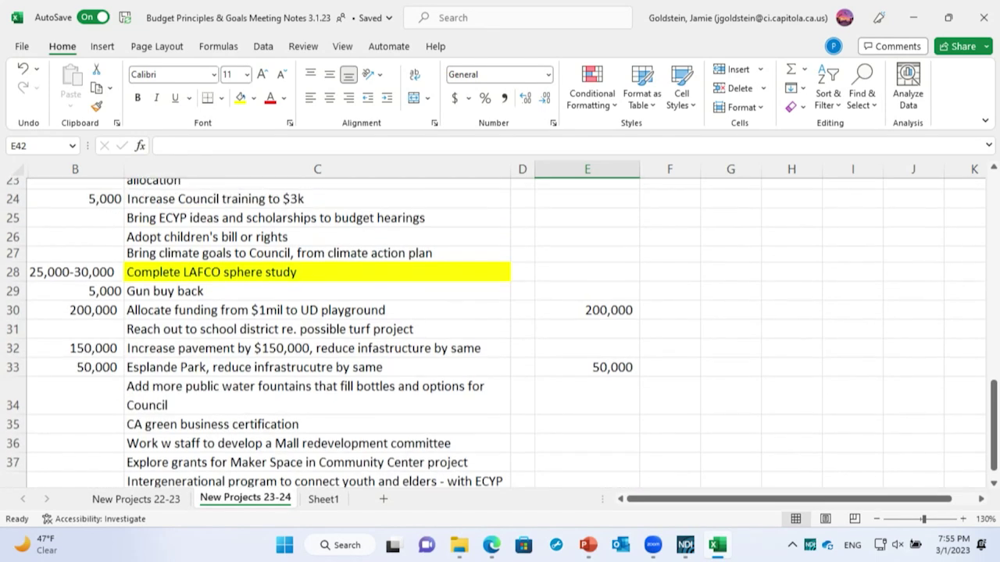
pyautogui.scroll(1, 500, 328)
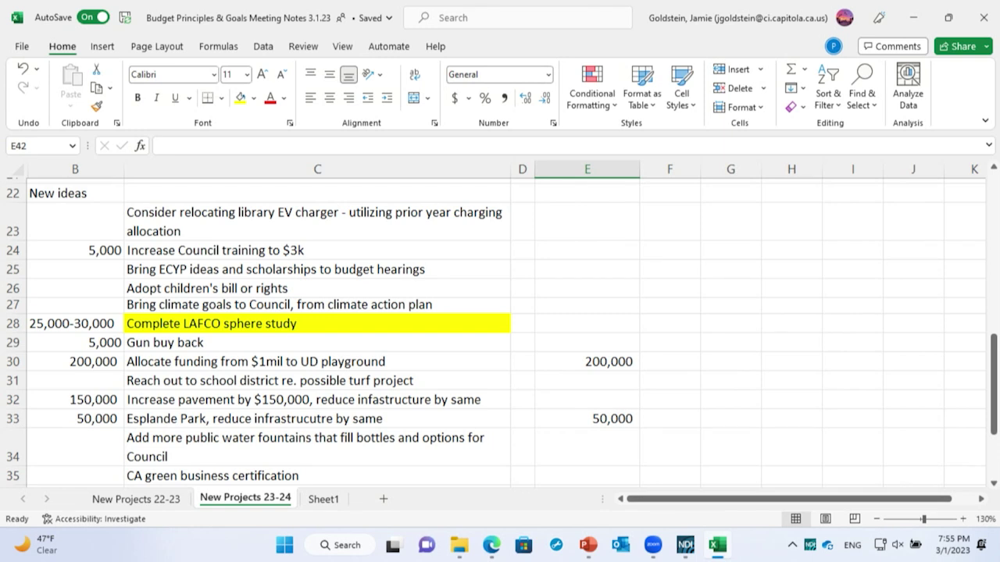
pyautogui.click(317, 269)
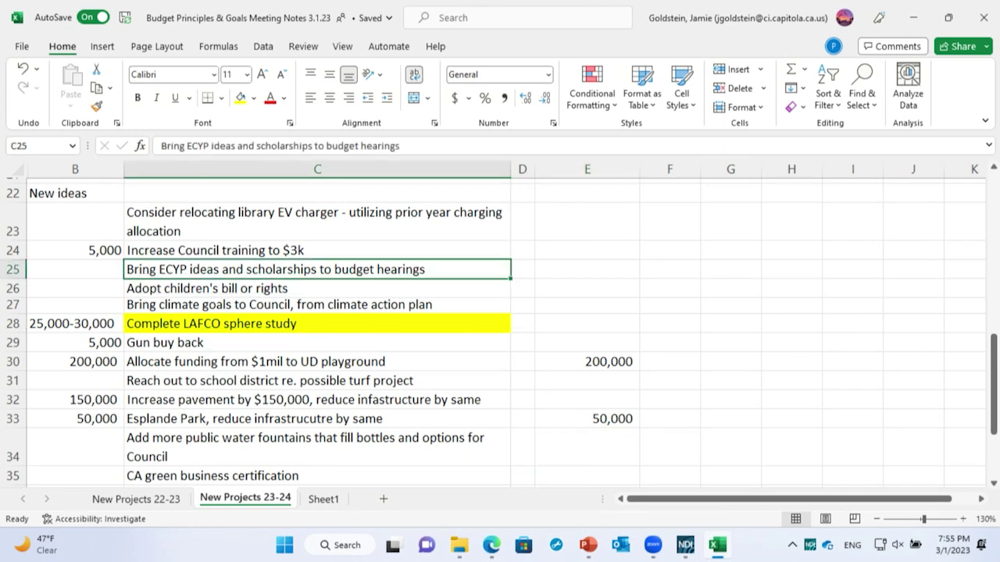
pyautogui.click(318, 250)
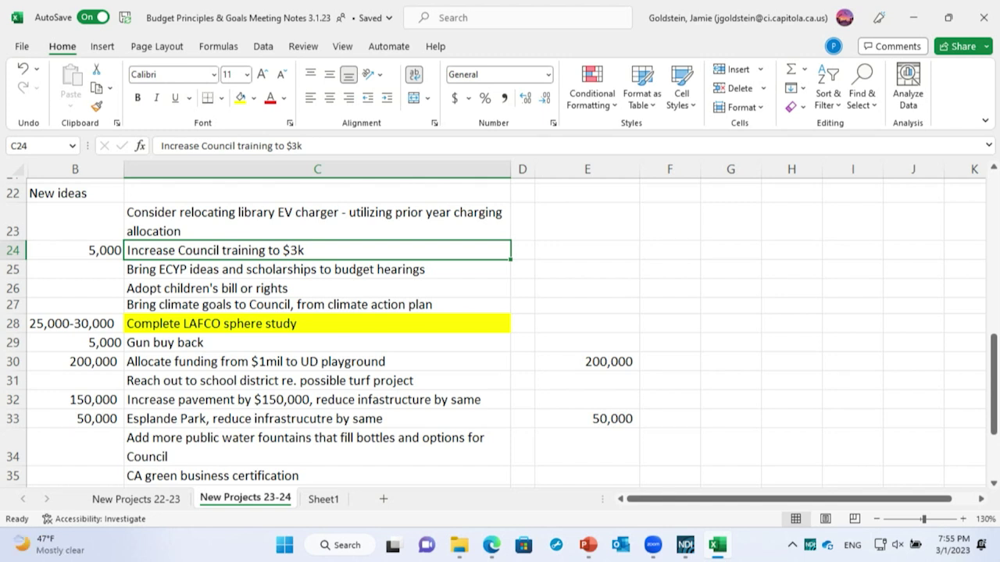
pyautogui.click(586, 250)
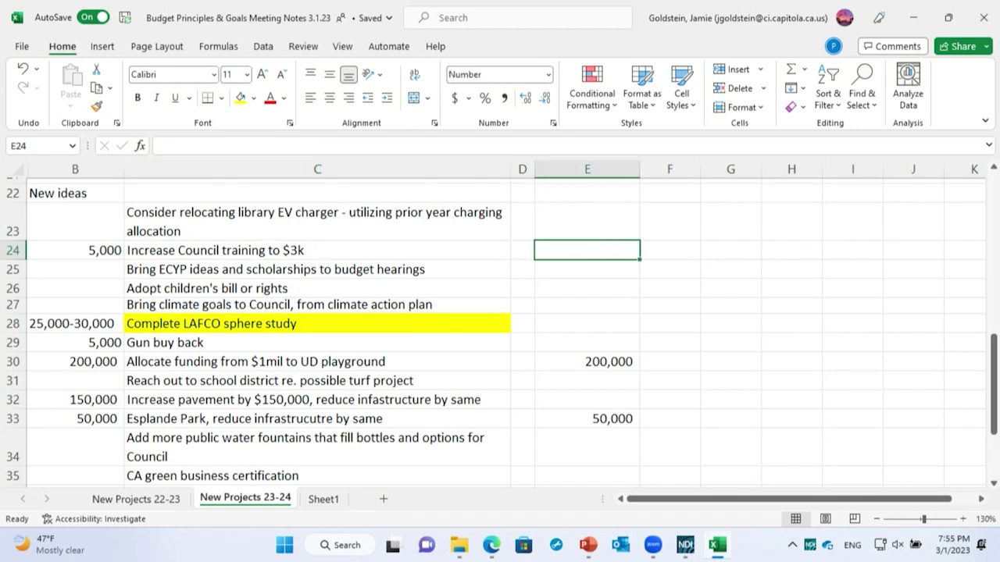
pyautogui.write('5000')
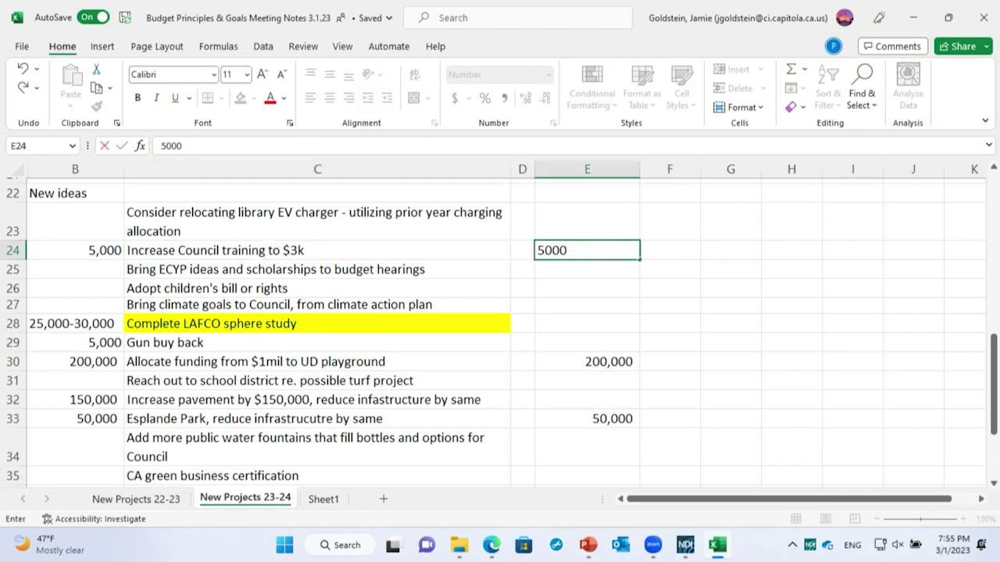
pyautogui.press('Return')
# - Enter 30000 in E28 as the revised amount for the LAFCO sphere study
pyautogui.click(586, 324)
pyautogui.scroll(-2, 500, 328)
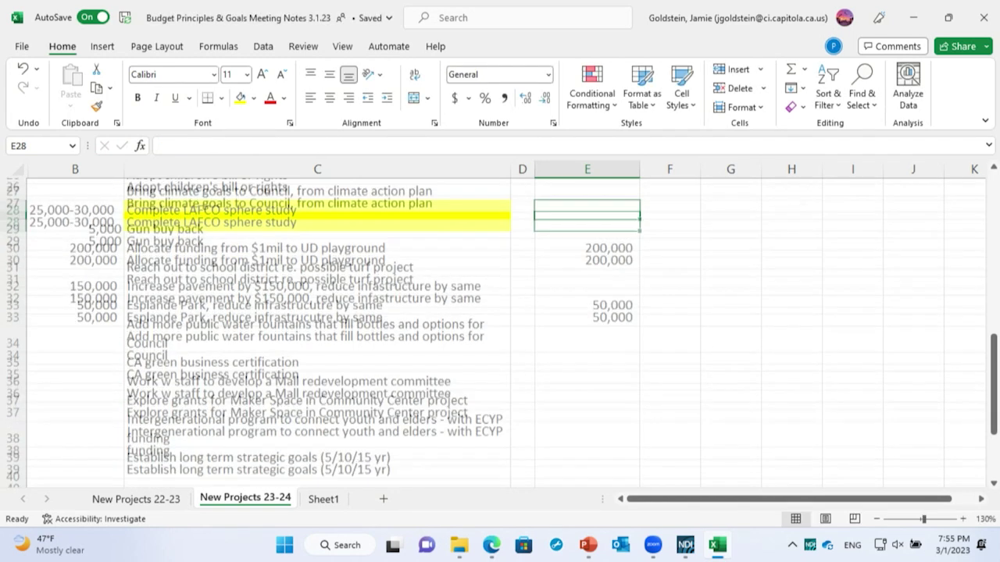
pyautogui.scroll(2, 500, 328)
pyautogui.scroll(1, 500, 328)
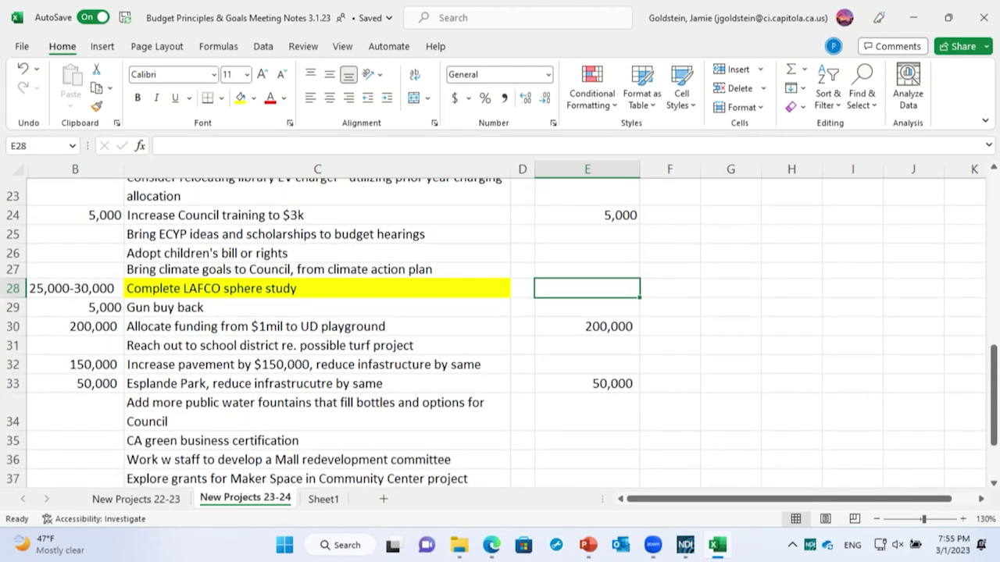
pyautogui.write('30000')
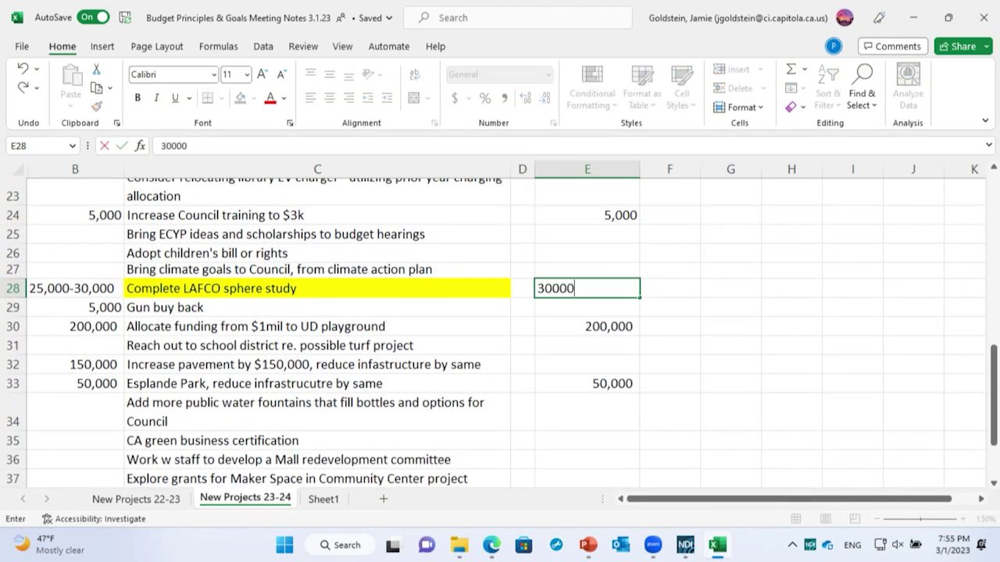
pyautogui.press('Return')
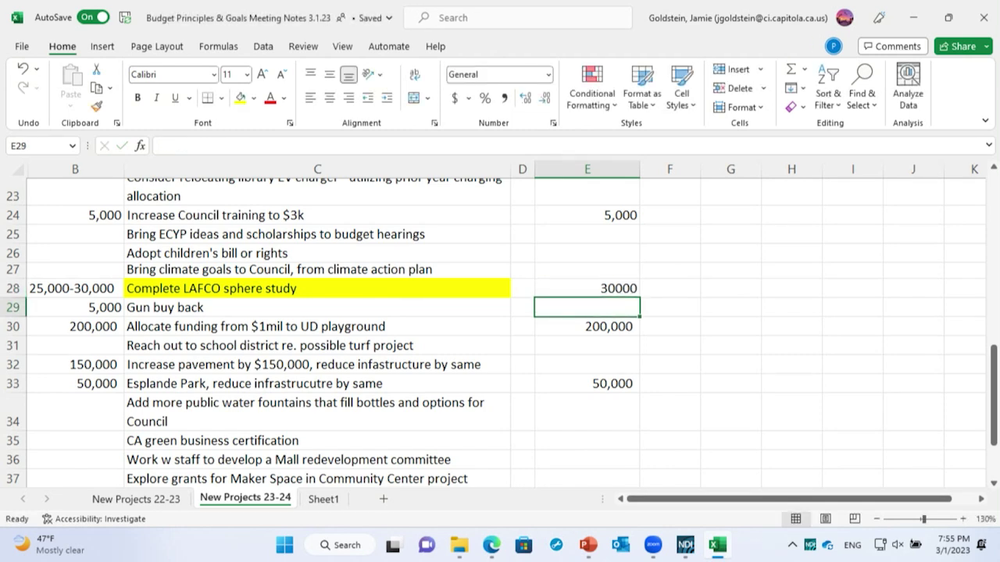
# - Check the column E total in row 41 and review the revised allocations from row 10 down
pyautogui.scroll(-3, 500, 328)
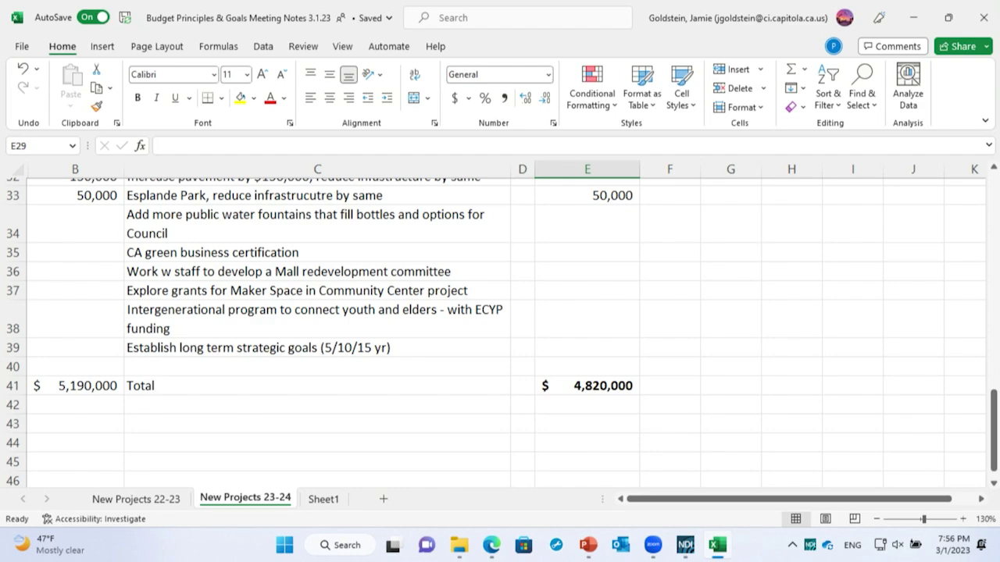
pyautogui.scroll(6, 500, 328)
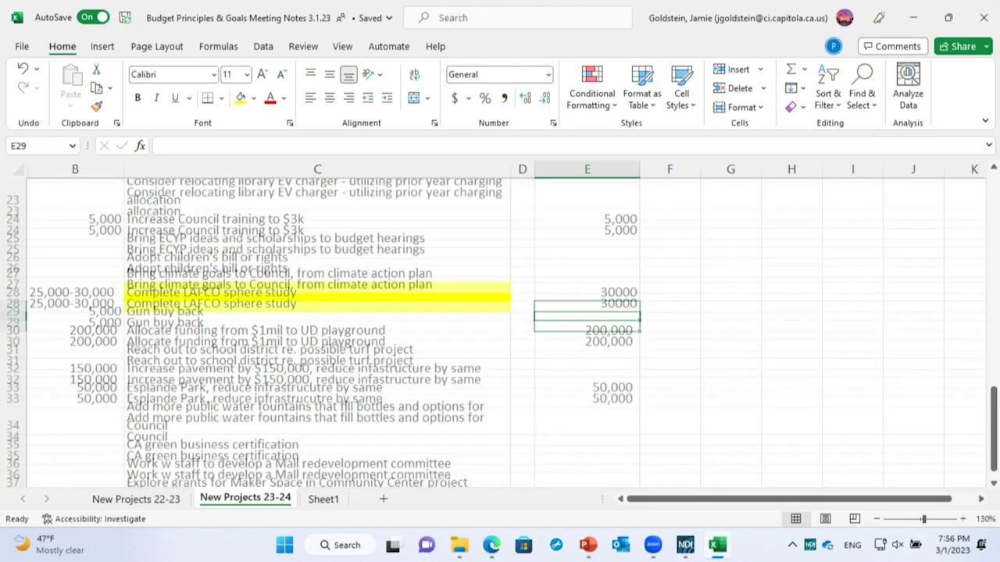
pyautogui.scroll(2, 500, 328)
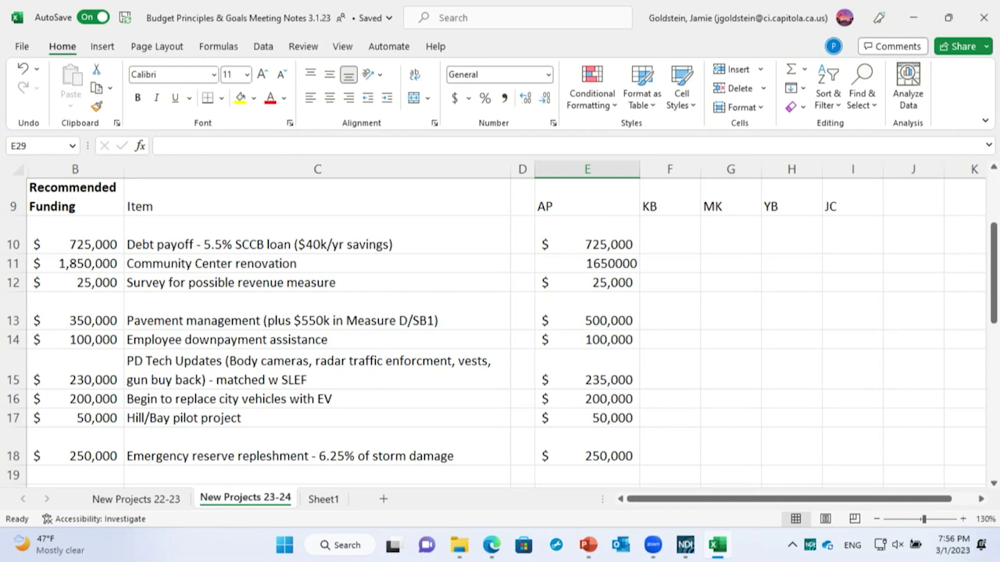